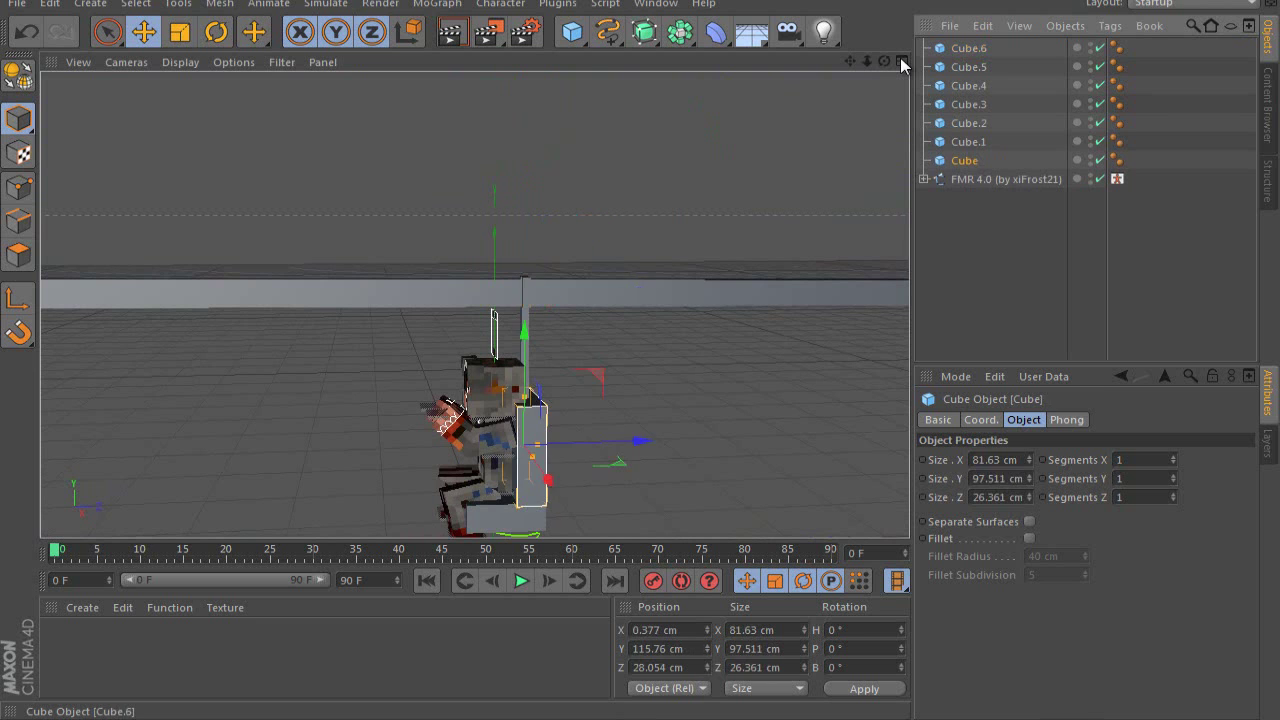
Duplicate the seven cubes of the seat assembly and move the copies along the Z axis to form a second seat.
key("ctrl+c")
key("ctrl+v")
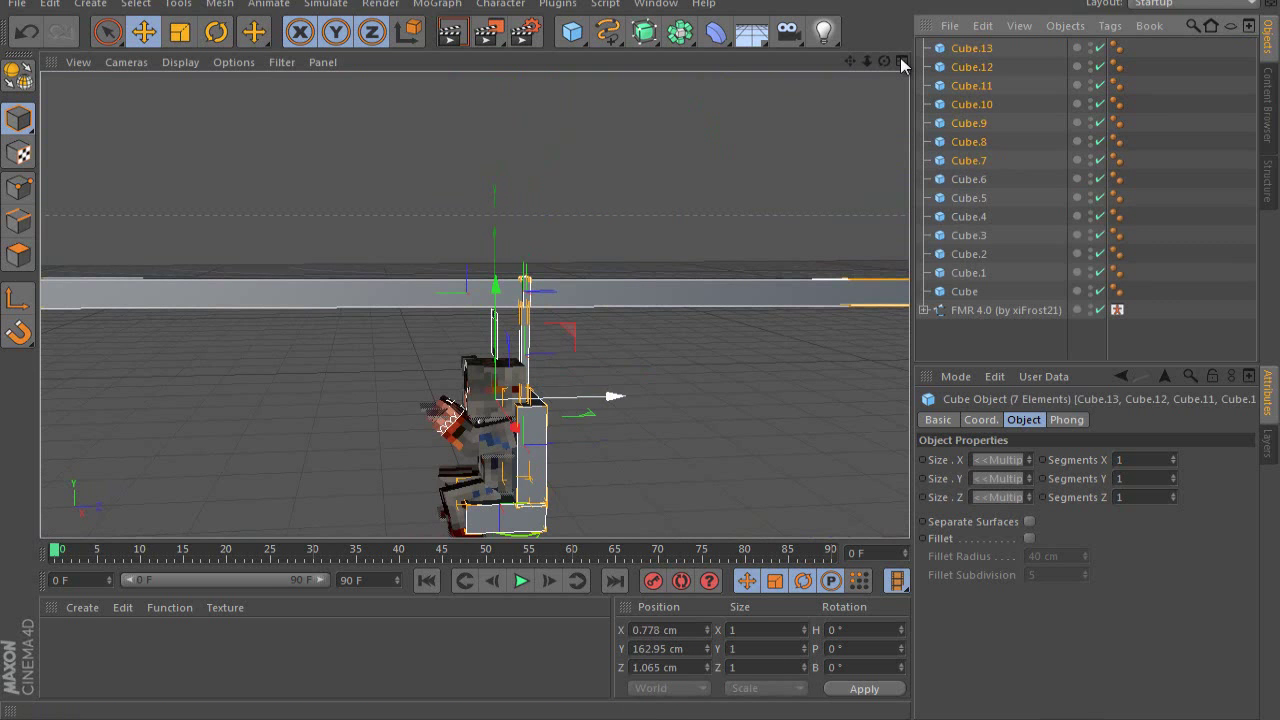
mouse_move(590, 398)
left_mouse_down()
mouse_move(438, 400)
mouse_move(461, 402)
left_mouse_up()
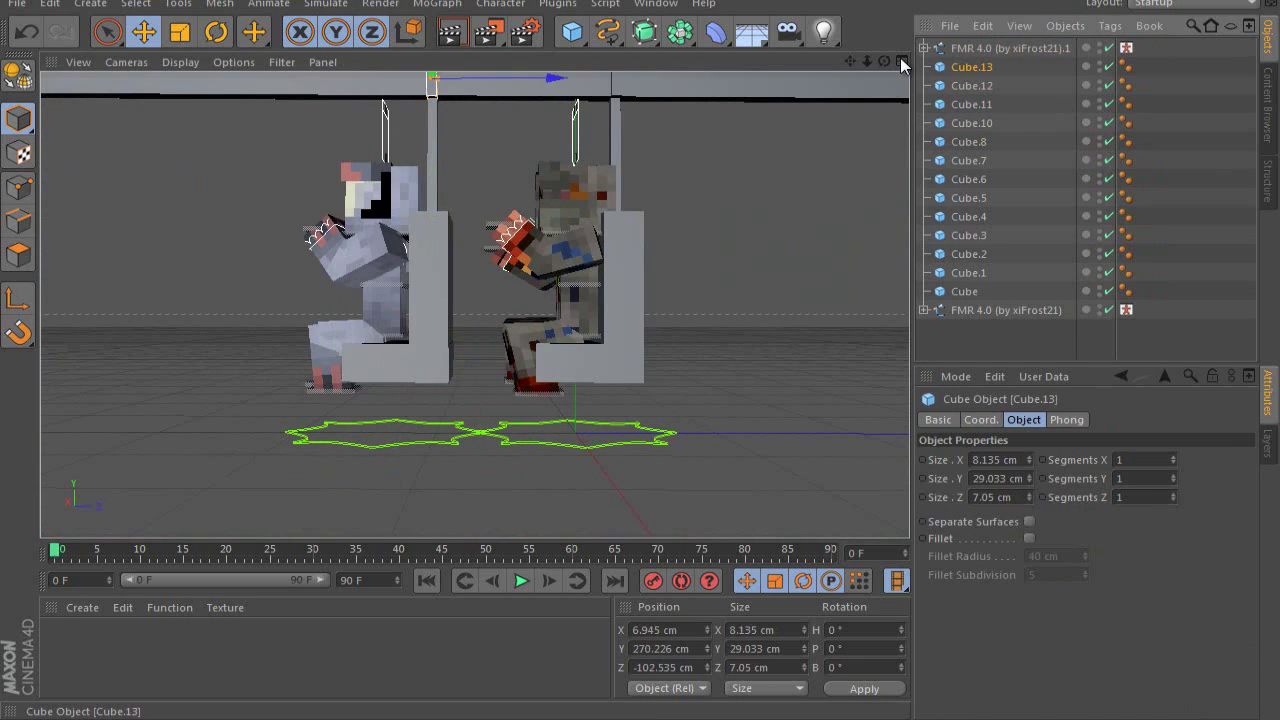
Add four more copies of the seat and its hanging pole along the Z axis, the last at Z about 257 cm.
key("ctrl+c")
key("ctrl+v")
left_click_drag(525, 219, 338, 219)
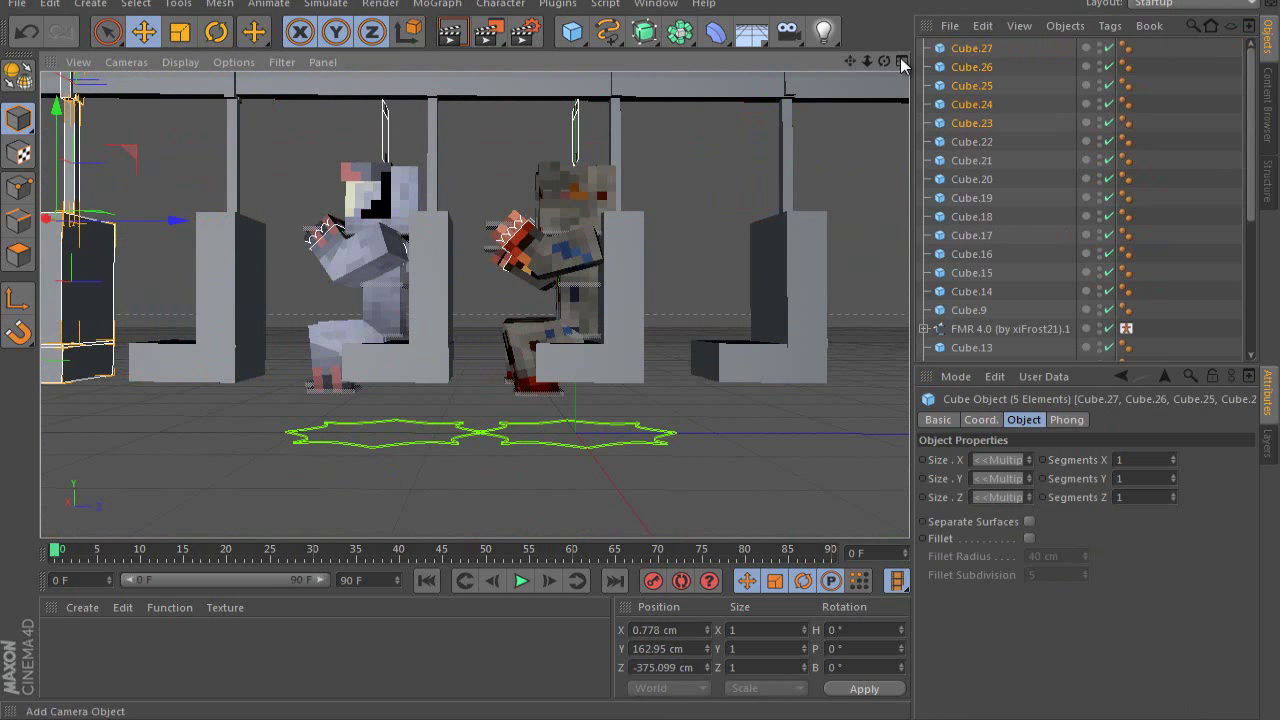
left_click_drag(175, 220, 1048, 220)
left_click_drag(475, 300, 640, 330, "alt")
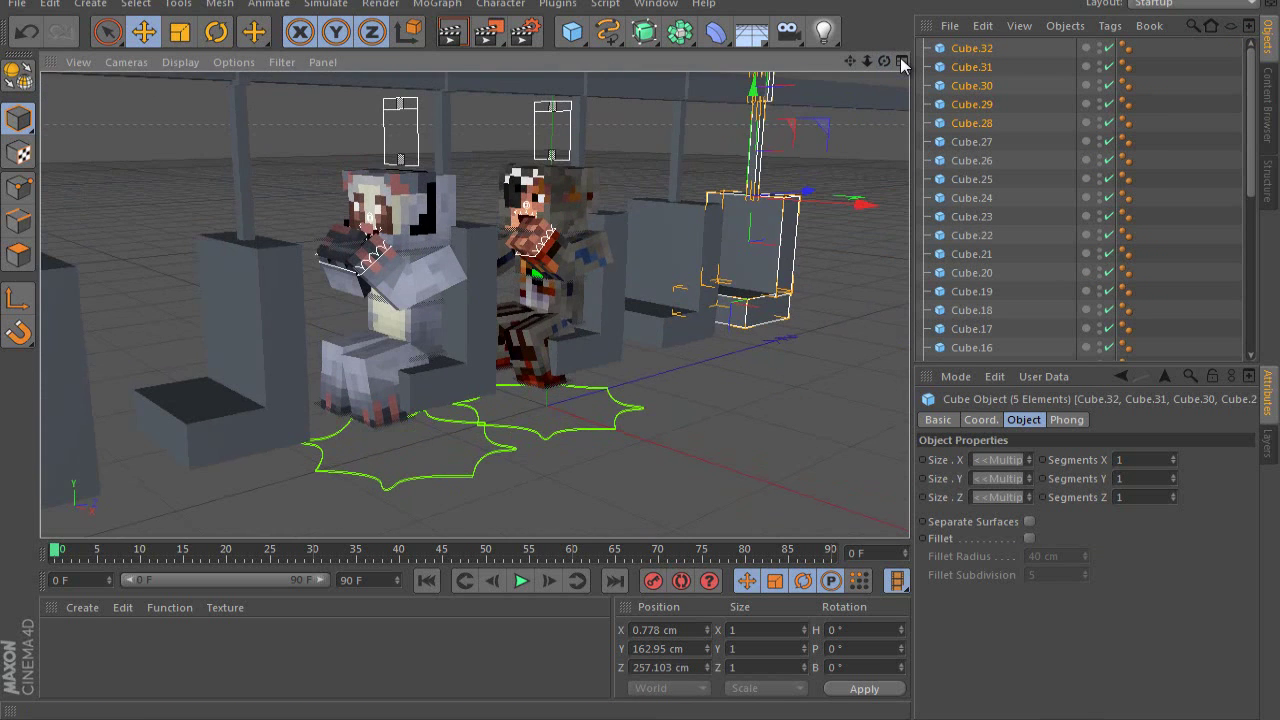
Adjust the body controllers of the original character's FMR 4.0 rig on its seat.
scroll(1085, 200, "down", 6)
left_click(1005, 355)
left_click_drag(595, 283, 480, 233)
right_click_drag(475, 305, 530, 305, "alt")
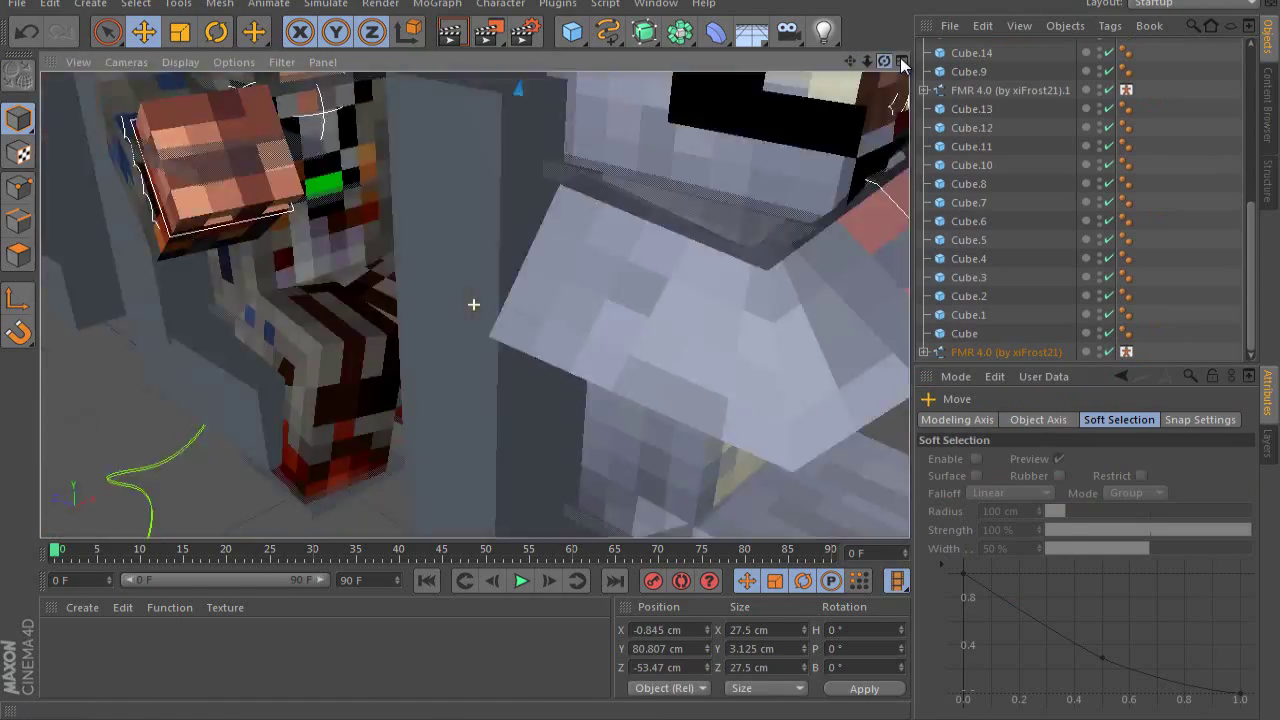
left_click_drag(474, 304, 640, 304, "alt")
left_click_drag(540, 85, 405, 280)
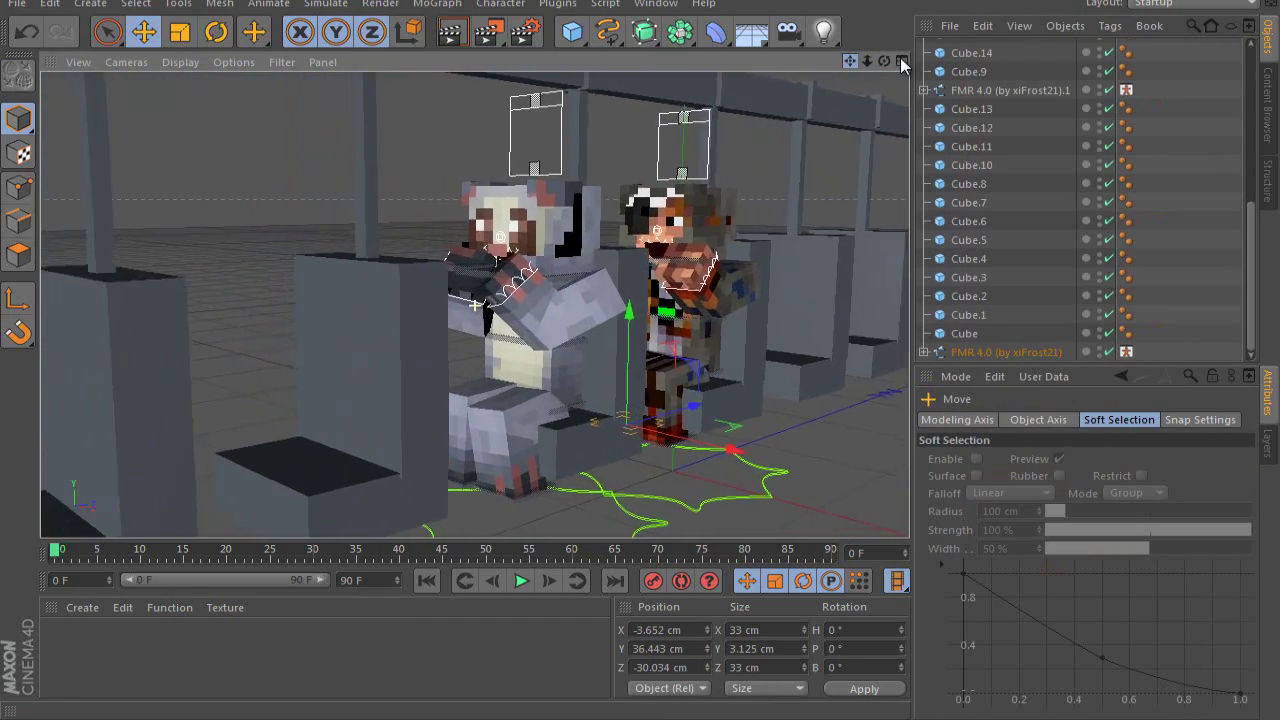
Duplicate the end seat's base cube and turn the copy into a thin upright panel beside the seat, about 10.6 cm thick.
left_click(873, 100)
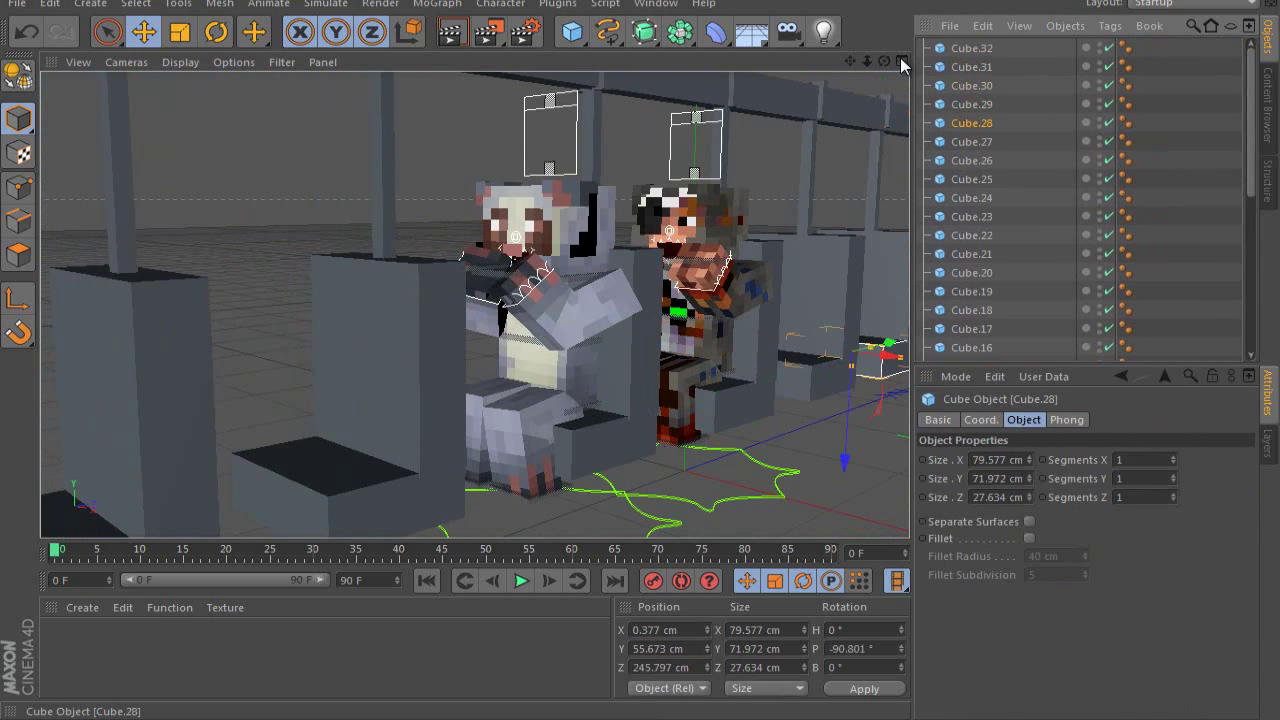
left_click_drag(474, 304, 340, 304, "alt")
middle_click_drag(660, 304, 200, 304, "alt")
key("ctrl+c")
key("ctrl+v")
left_click_drag(703, 429, 760, 457)
left_click_drag(474, 304, 320, 360, "alt")
key("r")
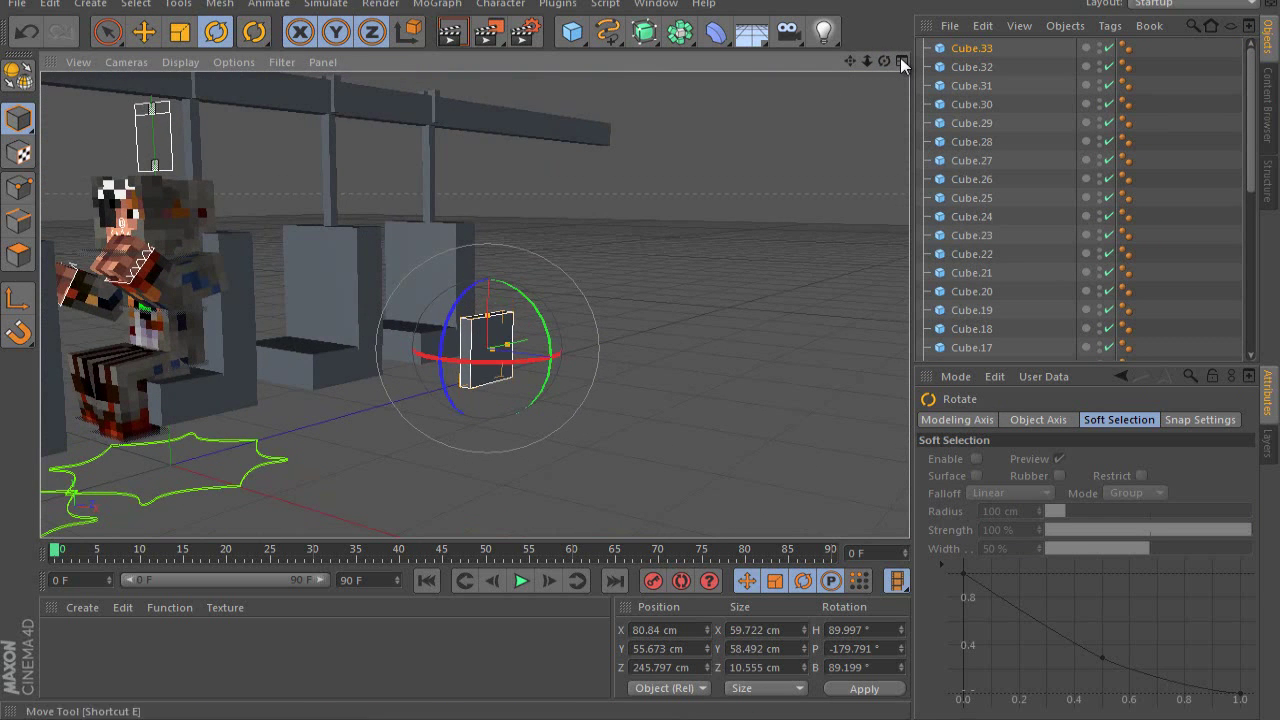
Fit the panel against the end seat's side at X about 45.8 cm and extend its Y size to about 69 cm.
left_click_drag(454, 232, 454, 212)
left_click_drag(520, 311, 513, 313)
right_click_drag(474, 304, 660, 304, "alt")
left_click_drag(474, 304, 320, 304, "alt")
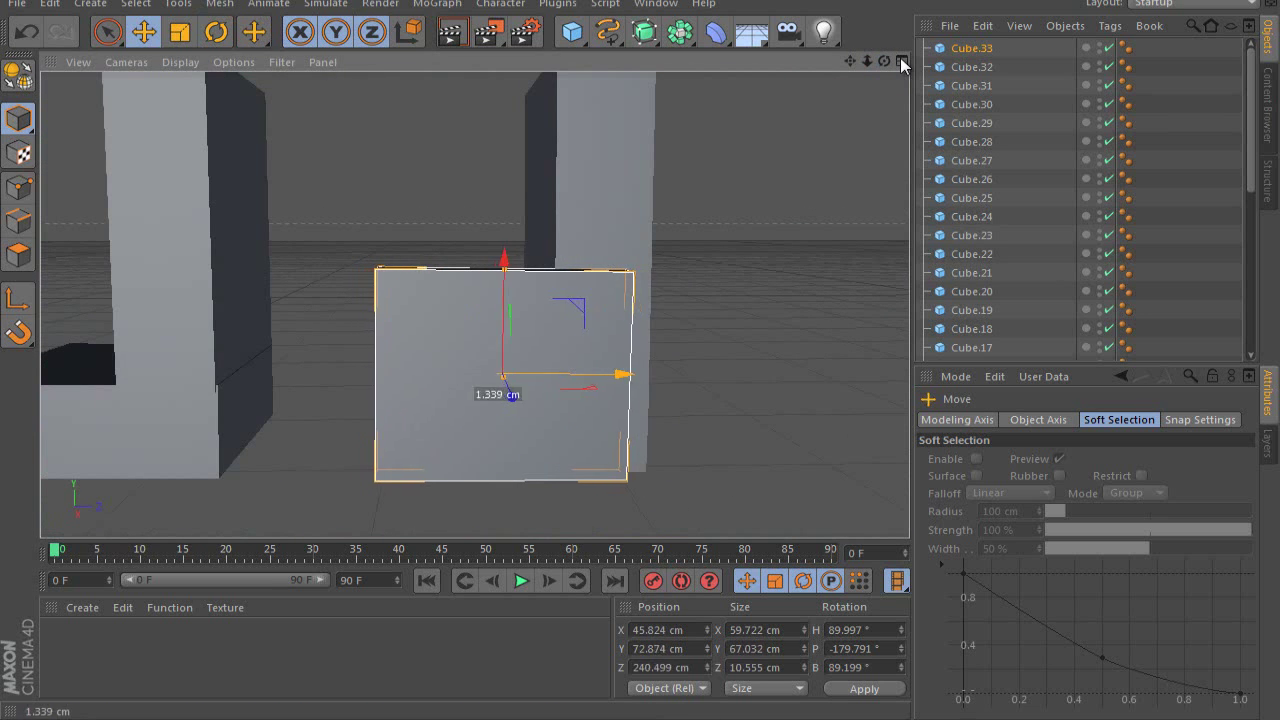
Copy the side panel to the next three seats, at Z about 128, 5 and -118 cm.
left_click_drag(637, 374, 196, 372, "ctrl")
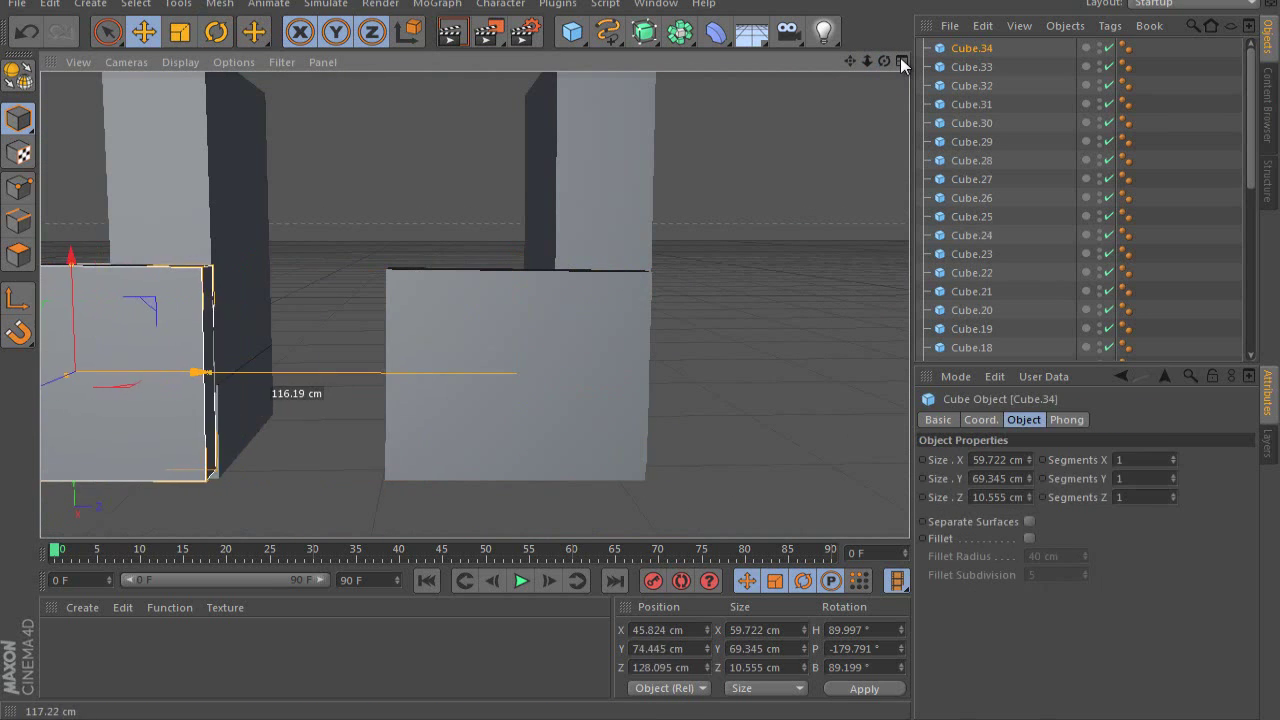
middle_click_drag(196, 372, 738, 330, "alt")
left_click_drag(738, 332, 243, 329, "ctrl")
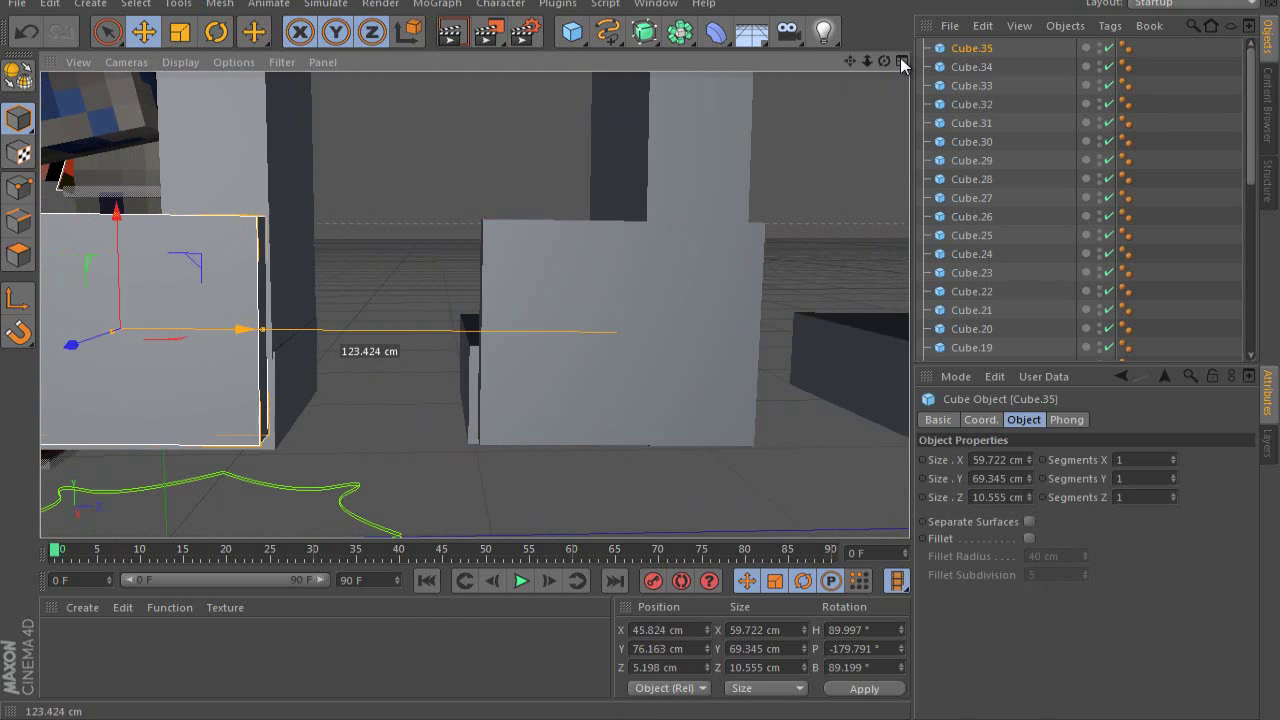
middle_click_drag(243, 329, 706, 319, "alt")
left_click_drag(706, 319, 188, 316, "ctrl")
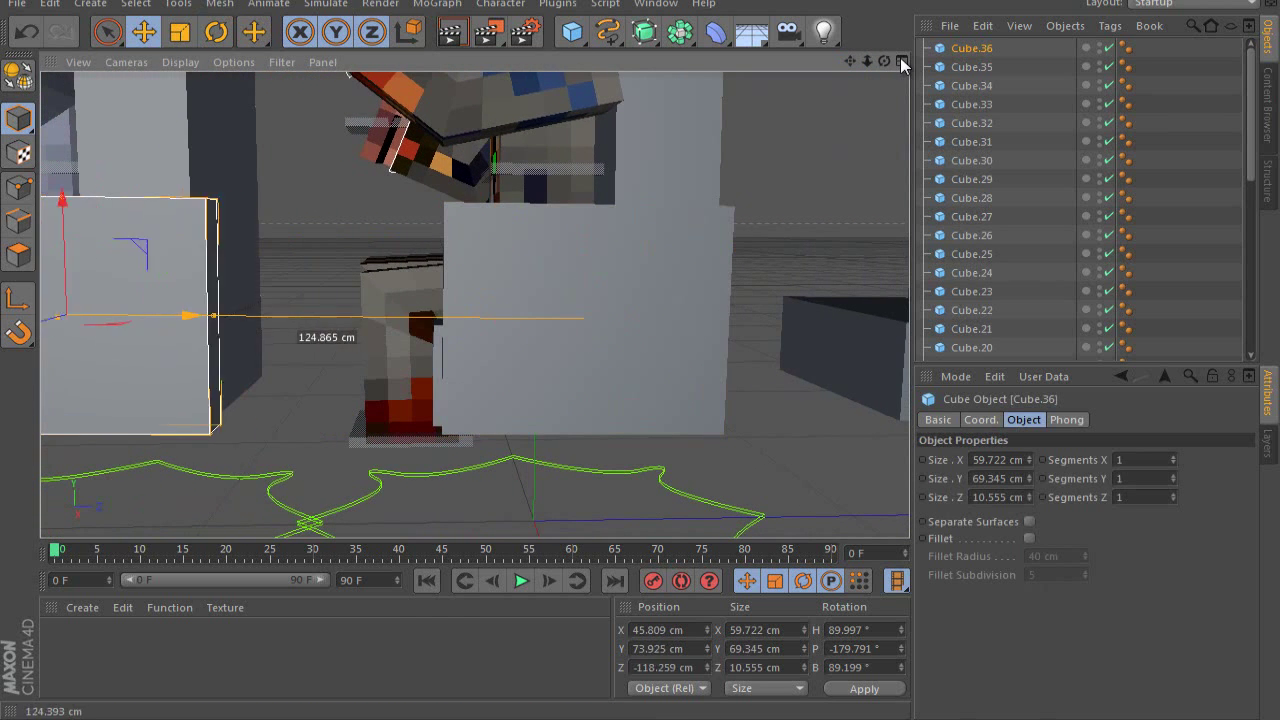
Copy the side panel to the last two seats of the row and align the panels with their seats.
middle_click_drag(188, 316, 554, 300, "alt")
left_click_drag(406, 183, 406, 192)
left_click_drag(531, 306, 60, 304, "ctrl")
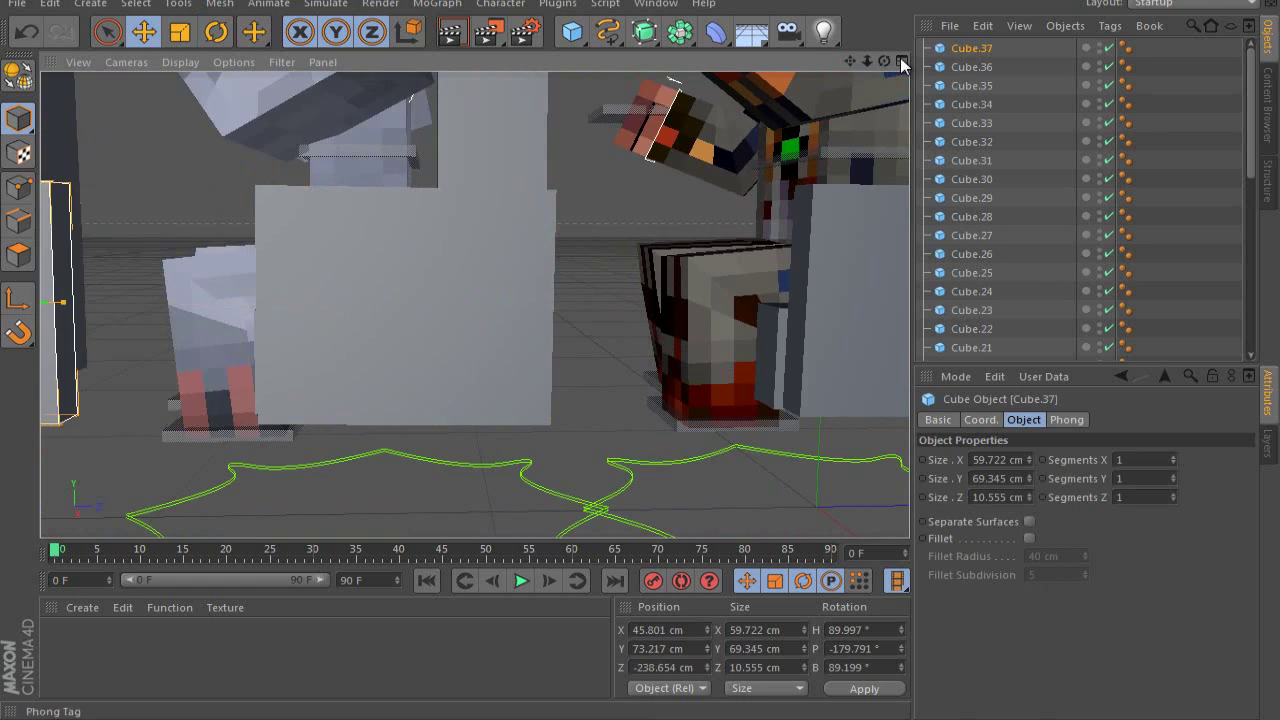
middle_click_drag(60, 304, 528, 288, "alt")
left_click_drag(517, 290, 391, 289)
middle_click_drag(90, 306, 583, 306, "alt")
left_click_drag(871, 290, 364, 286, "ctrl")
left_click_drag(239, 172, 239, 181)
Select all six side panels, Cube.33 to Cube.38, and duplicate them.
right_click_drag(474, 306, 330, 306, "alt")
left_click_drag(474, 306, 740, 306, "alt")
left_click(416, 291)
left_click(971, 85)
right_click_drag(474, 306, 316, 306, "alt")
left_click(971, 141)
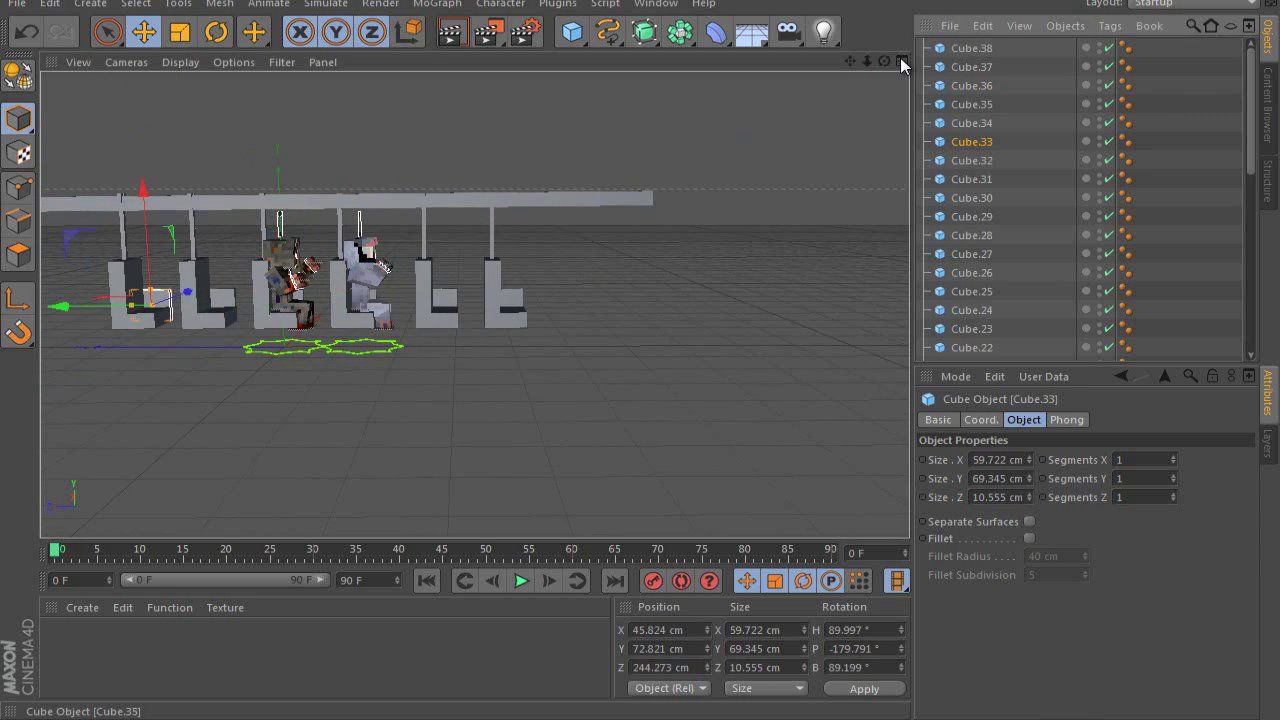
key("ctrl+c")
key("ctrl+v")
Move the duplicated panels to the opposite side of the seats, at X about -44.7 cm.
left_click_drag(474, 306, 740, 306, "alt")
right_click_drag(474, 306, 540, 306, "alt")
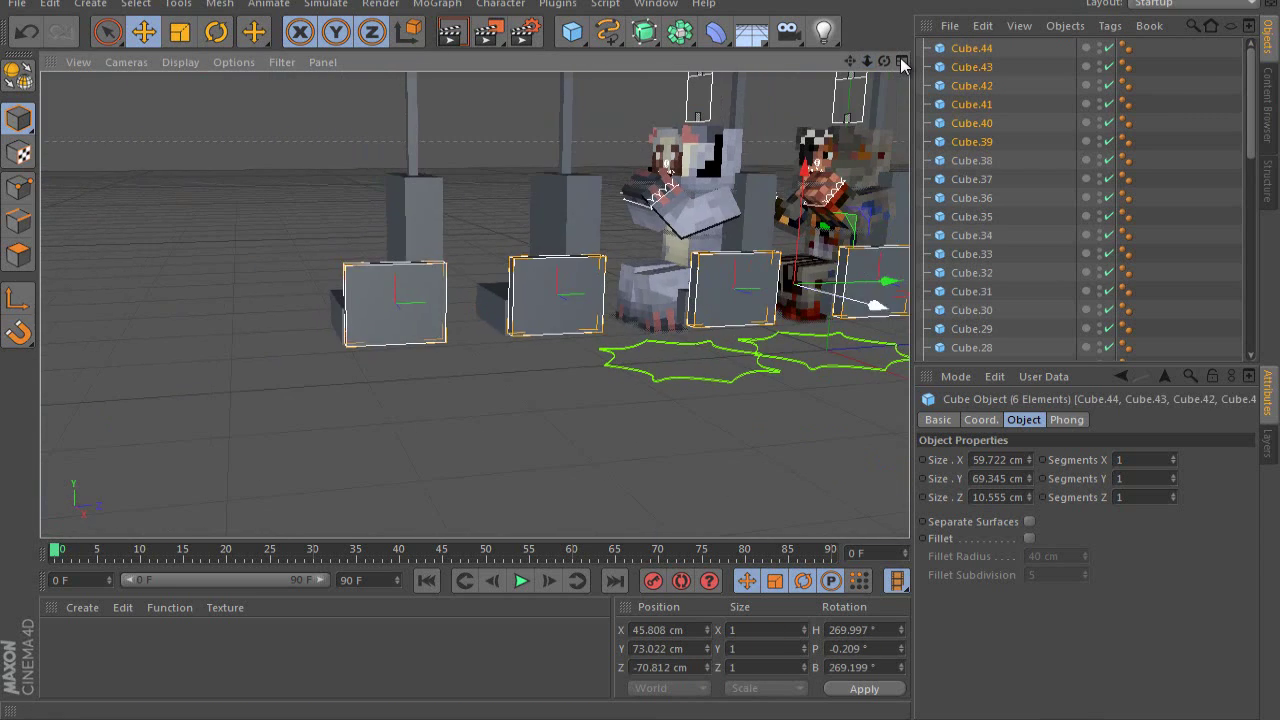
left_click_drag(868, 310, 806, 287)
left_click_drag(474, 306, 600, 306, "alt")
left_click_drag(470, 265, 380, 306)
left_click_drag(474, 306, 236, 306, "alt")
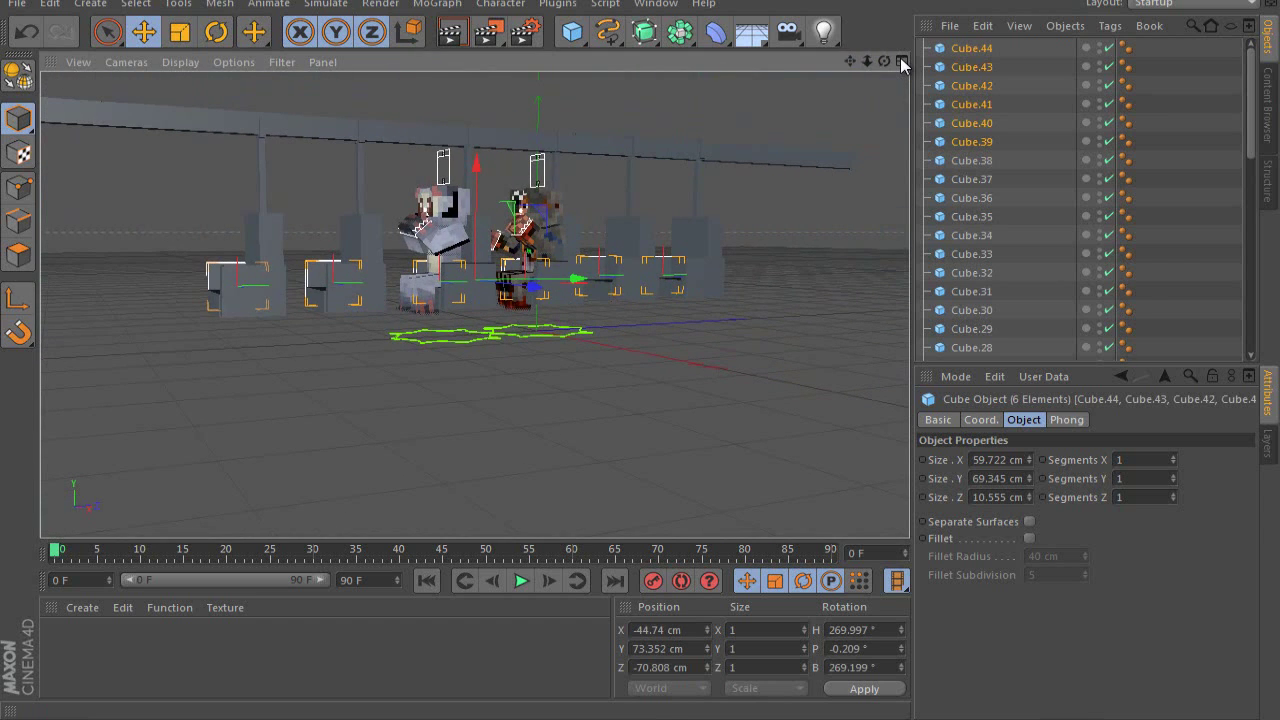
Load the Black Wool material preset and apply it to the long overhead beam.
scroll(1085, 200, "down", 10)
left_click(82, 607)
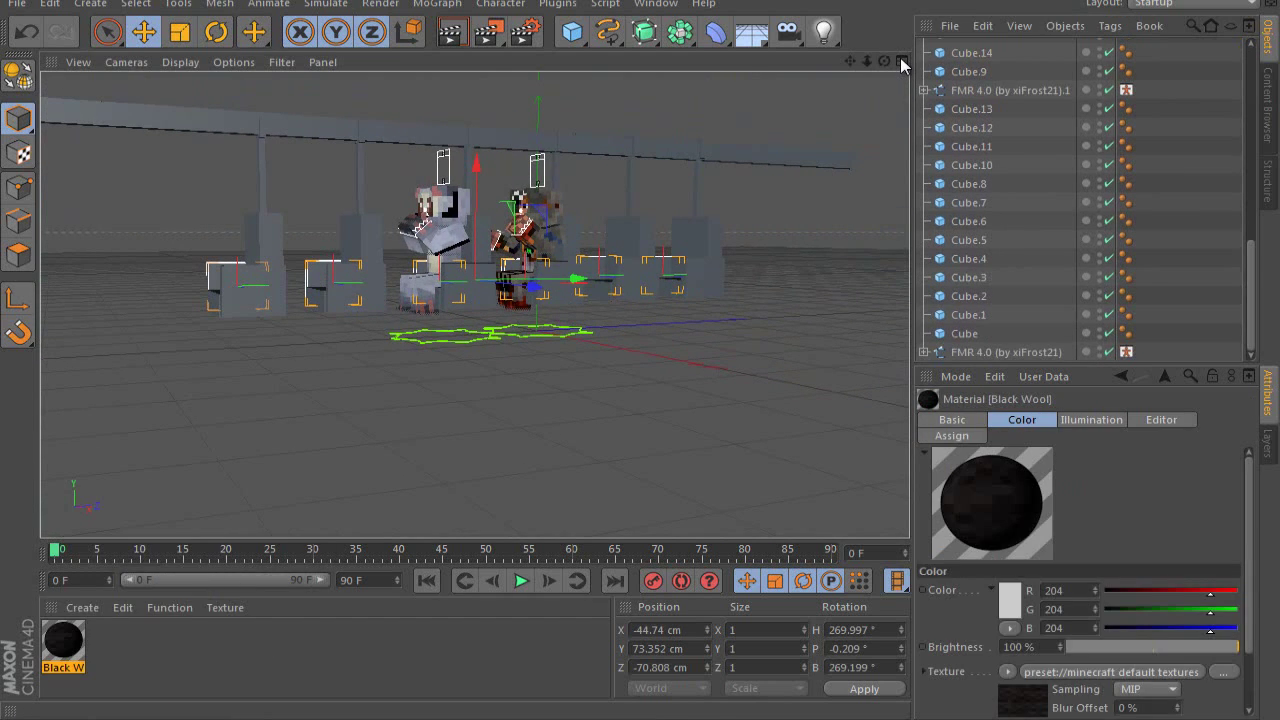
left_click_drag(63, 640, 150, 118)
left_click_drag(474, 306, 700, 306, "alt")
Load the Obsidian material preset from the Minecraft default textures' MC Materials.
left_click(82, 607)
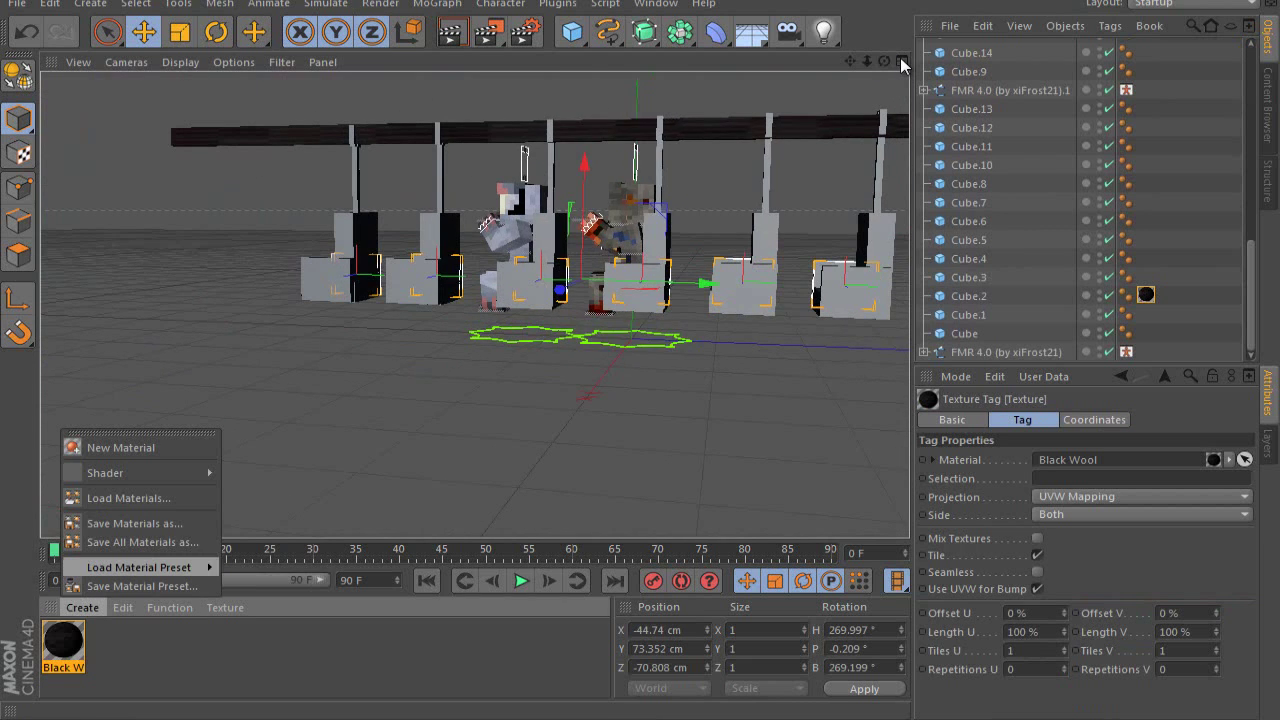
mouse_move(138, 567)
mouse_move(343, 567)
mouse_move(515, 567)
scroll(629, 613, "down", 10)
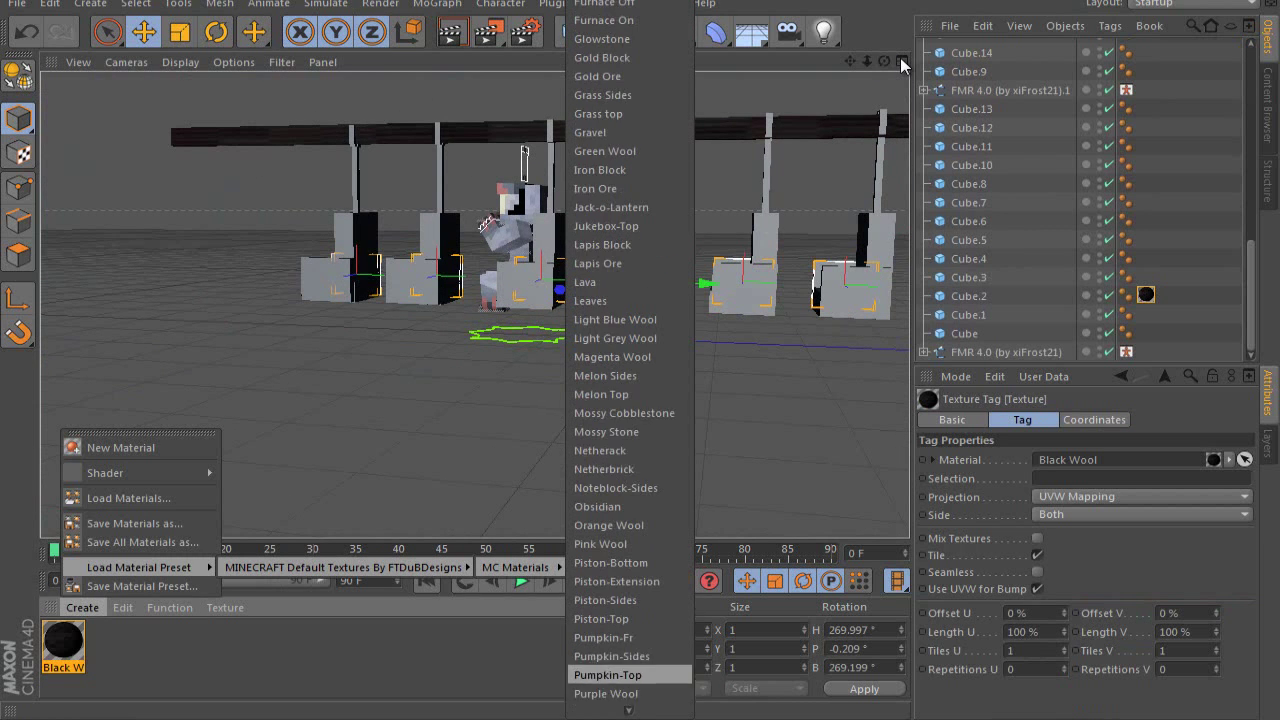
left_click(597, 61)
Try the Obsidian material on several of the seat backs.
scroll(474, 306, "up", 5)
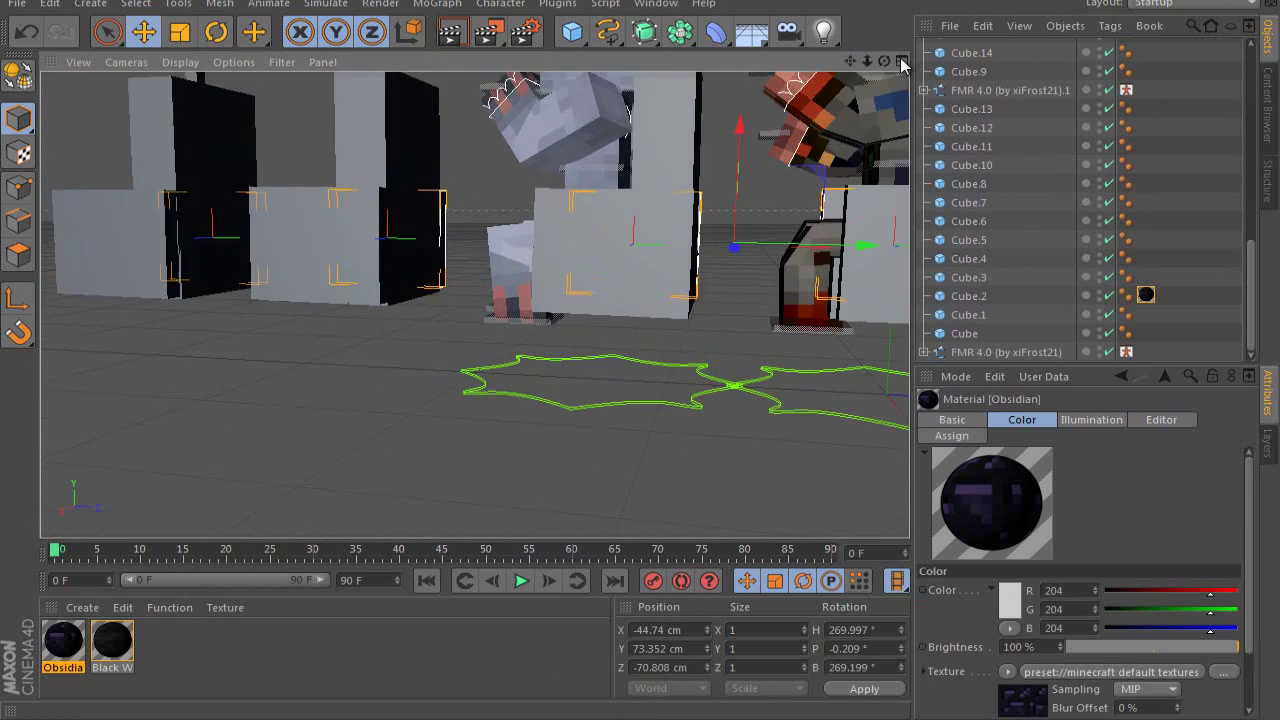
left_click_drag(474, 306, 640, 306, "alt")
left_click_drag(63, 640, 840, 235)
scroll(474, 306, "down", 5)
left_click_drag(900, 60, 900, 60)
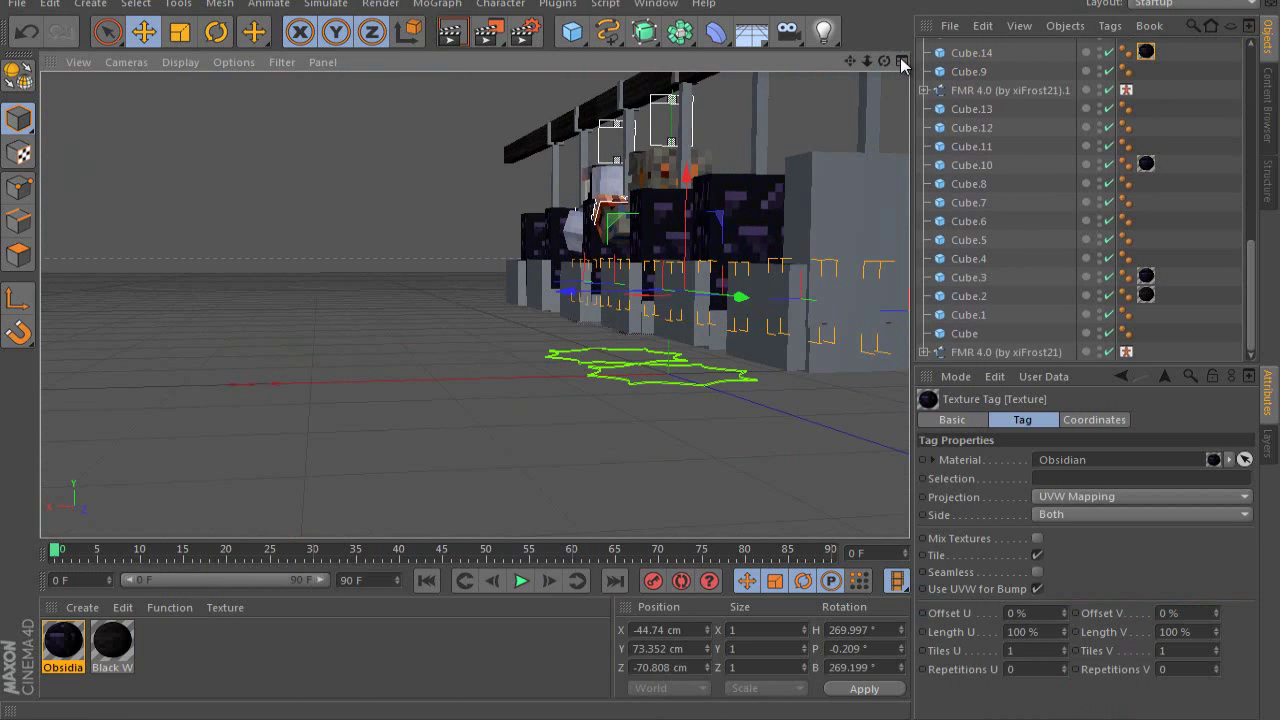
Undo the Obsidian material assignments on the seats.
key("ctrl+z")
key("ctrl+z")
key("ctrl+z")
key("ctrl+z")
key("ctrl+z")
left_click(49, 4)
Load the Wood Log material preset and apply it to the back of the end seat.
left_click(82, 607)
mouse_move(138, 567)
mouse_move(343, 567)
mouse_move(515, 567)
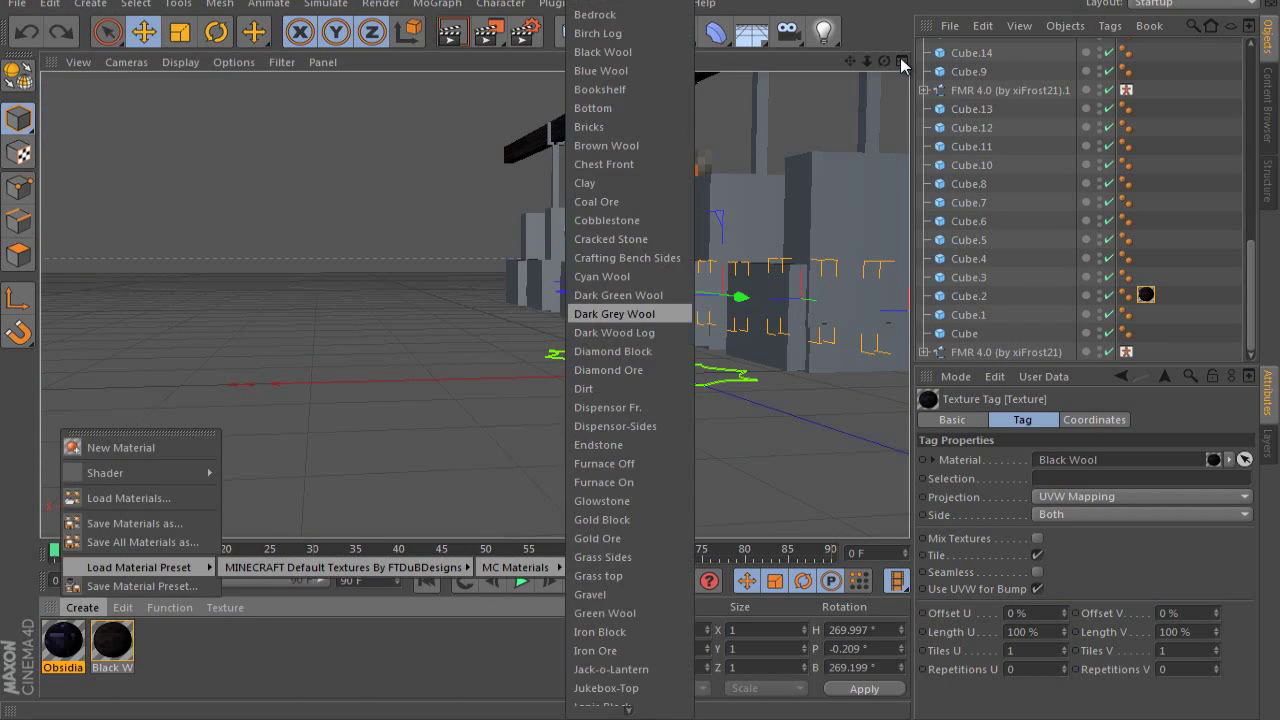
left_click(611, 668)
left_click_drag(63, 640, 845, 235)
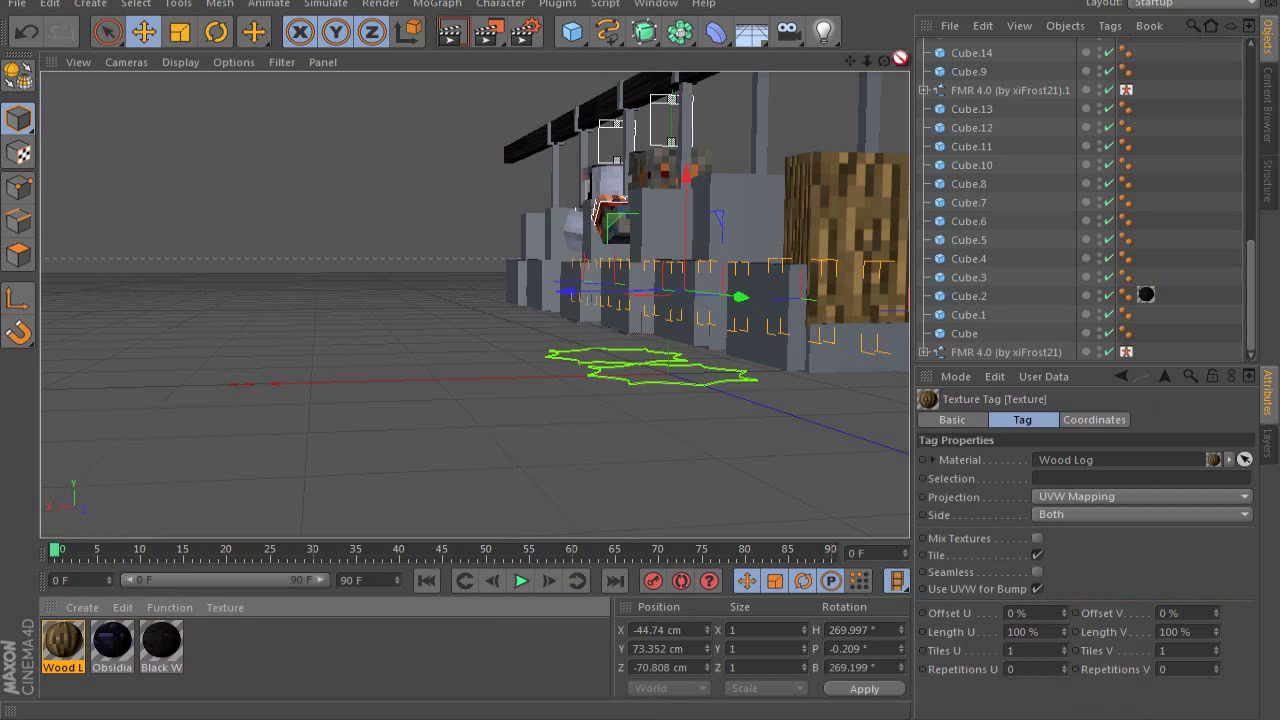
Apply the Wood Log material to Cube, Cube.1, Cube.3 to Cube.8 and Cube.10 to Cube.13.
left_click_drag(112, 640, 738, 240)
left_click(49, 4)
left_click(62, 28)
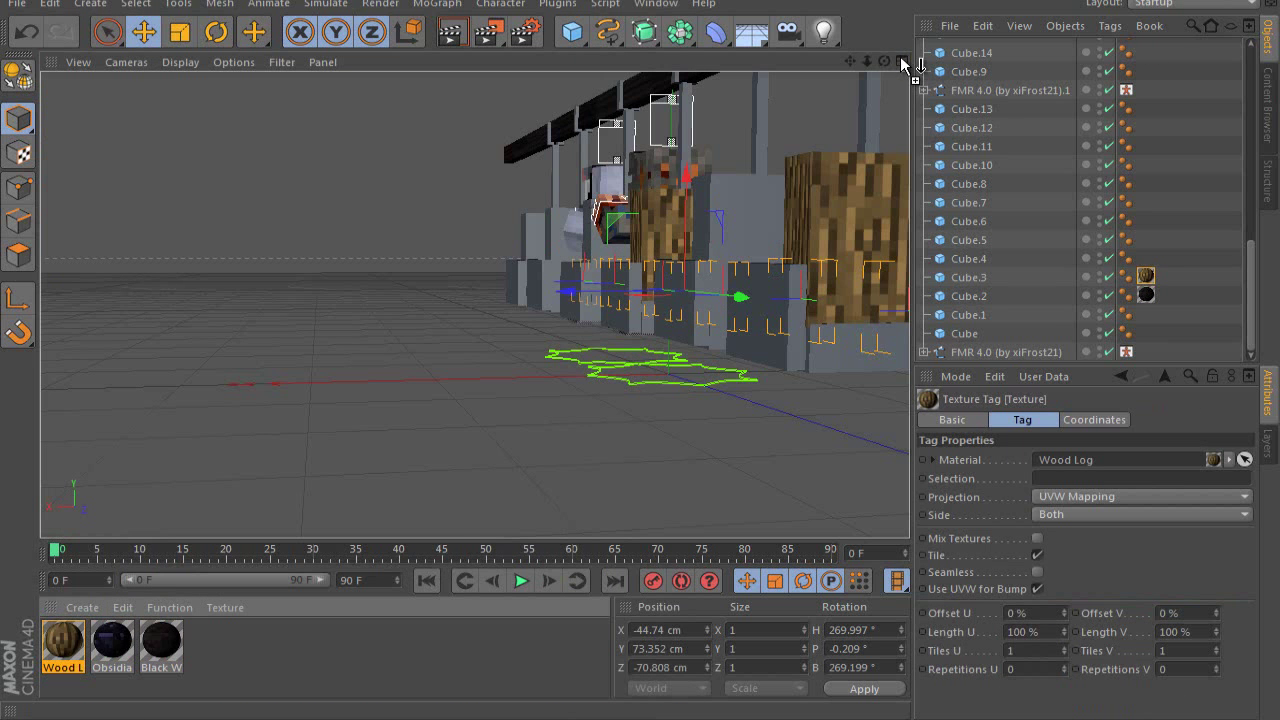
left_click_drag(63, 640, 969, 314)
key("ctrl+z")
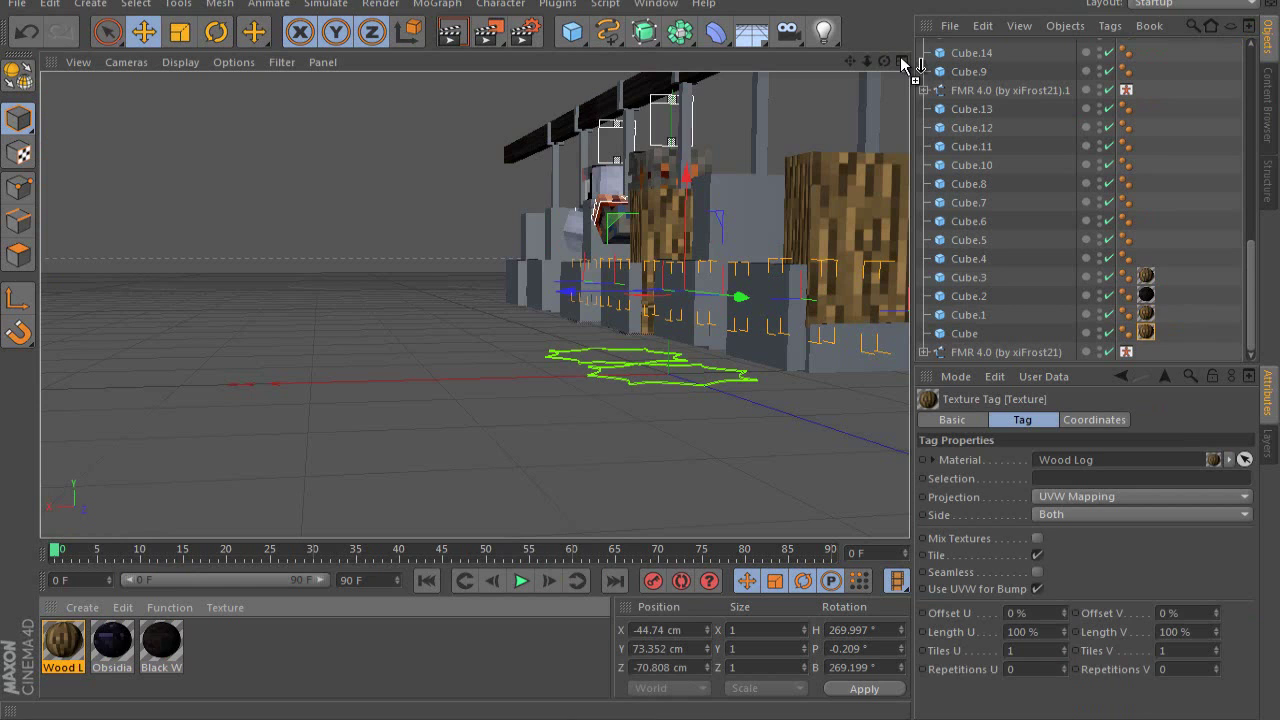
left_click_drag(63, 640, 969, 221)
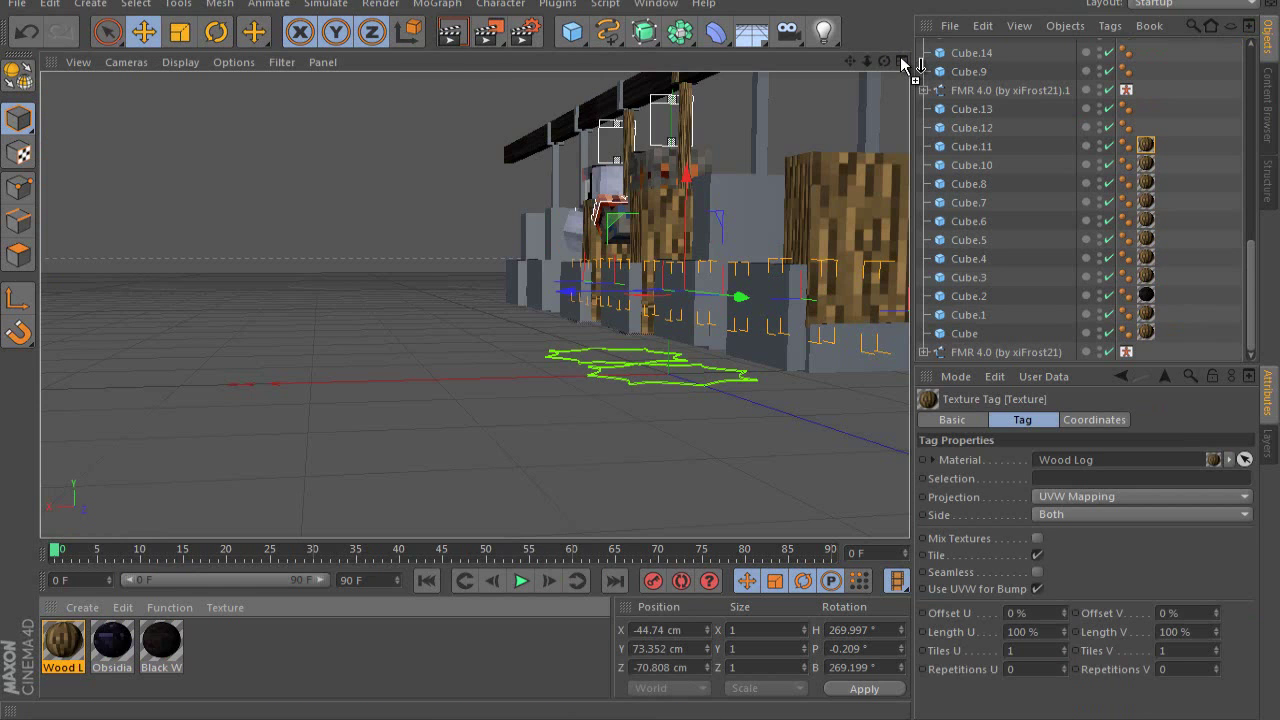
left_click_drag(63, 640, 969, 109)
Apply the Wood Log material to Cube.9 and to Cube.14 through Cube.26.
scroll(1080, 200, "up", 4)
left_click_drag(63, 640, 969, 316)
left_click_drag(1146, 354, 1146, 279, "ctrl")
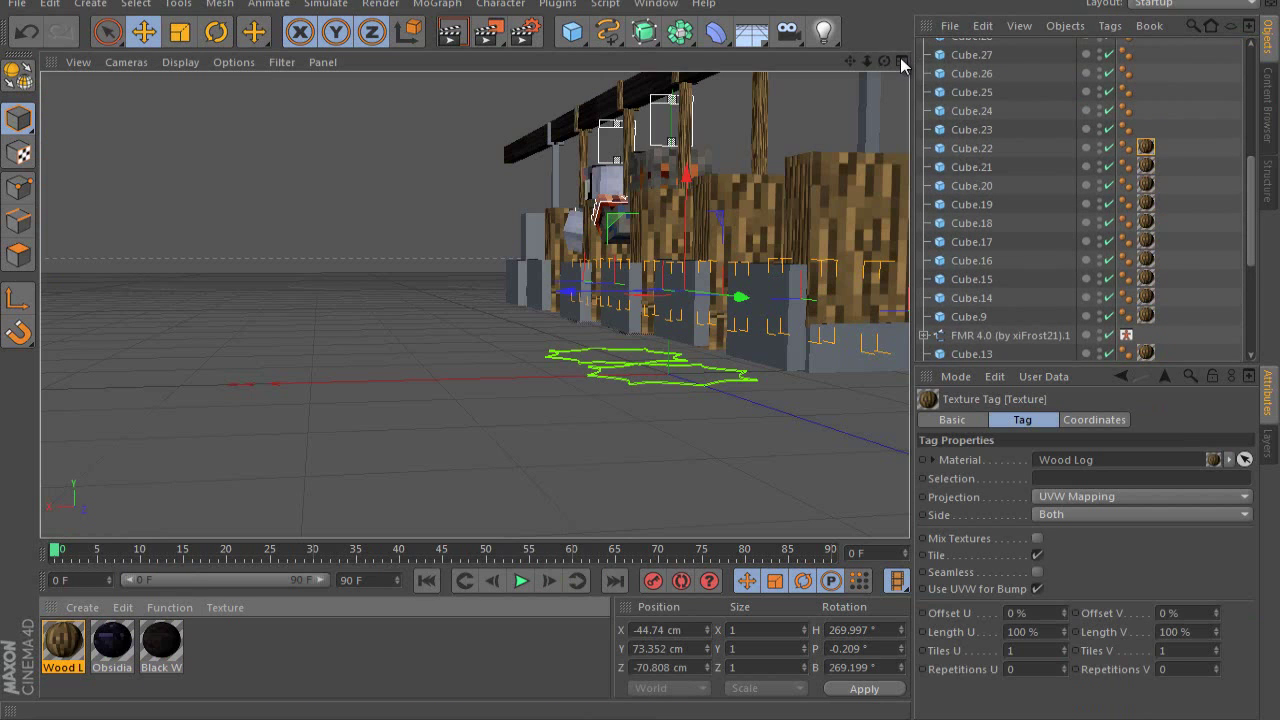
left_click_drag(1146, 110, 1146, 92, "ctrl")
scroll(1080, 200, "up", 4)
left_click_drag(1146, 324, 1146, 305, "ctrl")
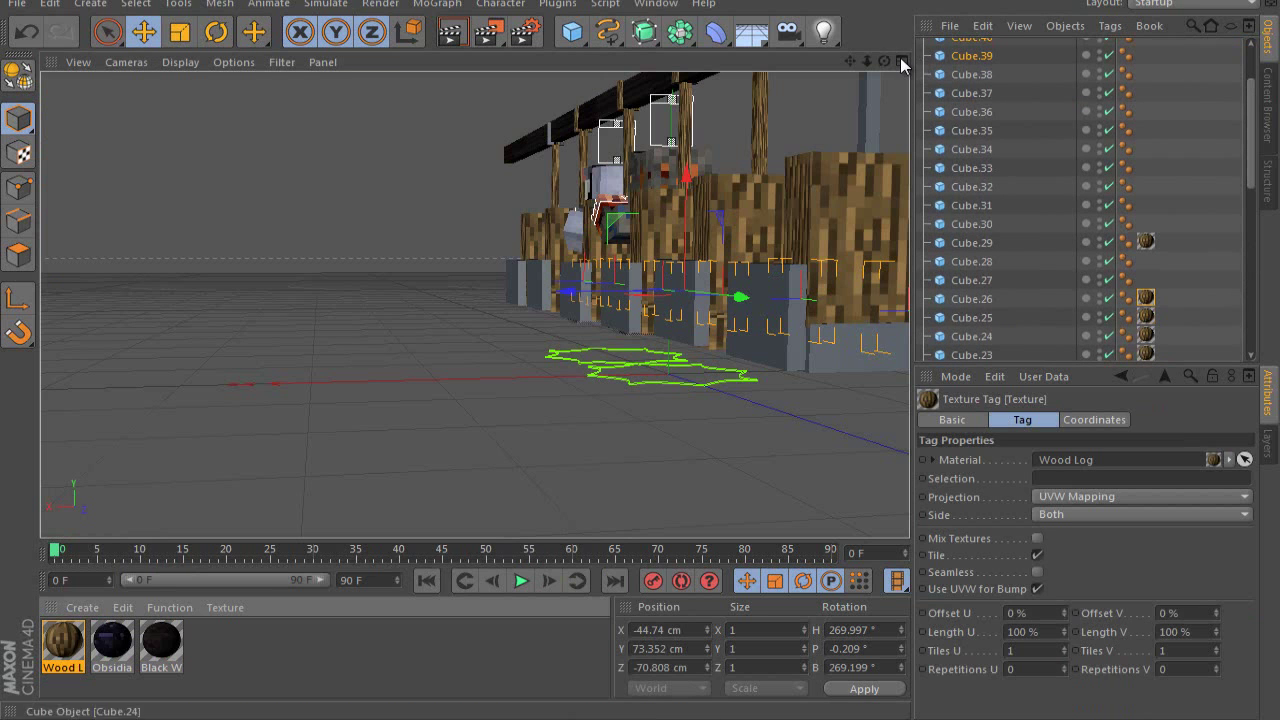
Apply the Wood Log material to the remaining seat parts and side panels, up to Cube.44.
left_click_drag(63, 640, 971, 224)
scroll(1080, 200, "up", 2)
left_click(971, 48)
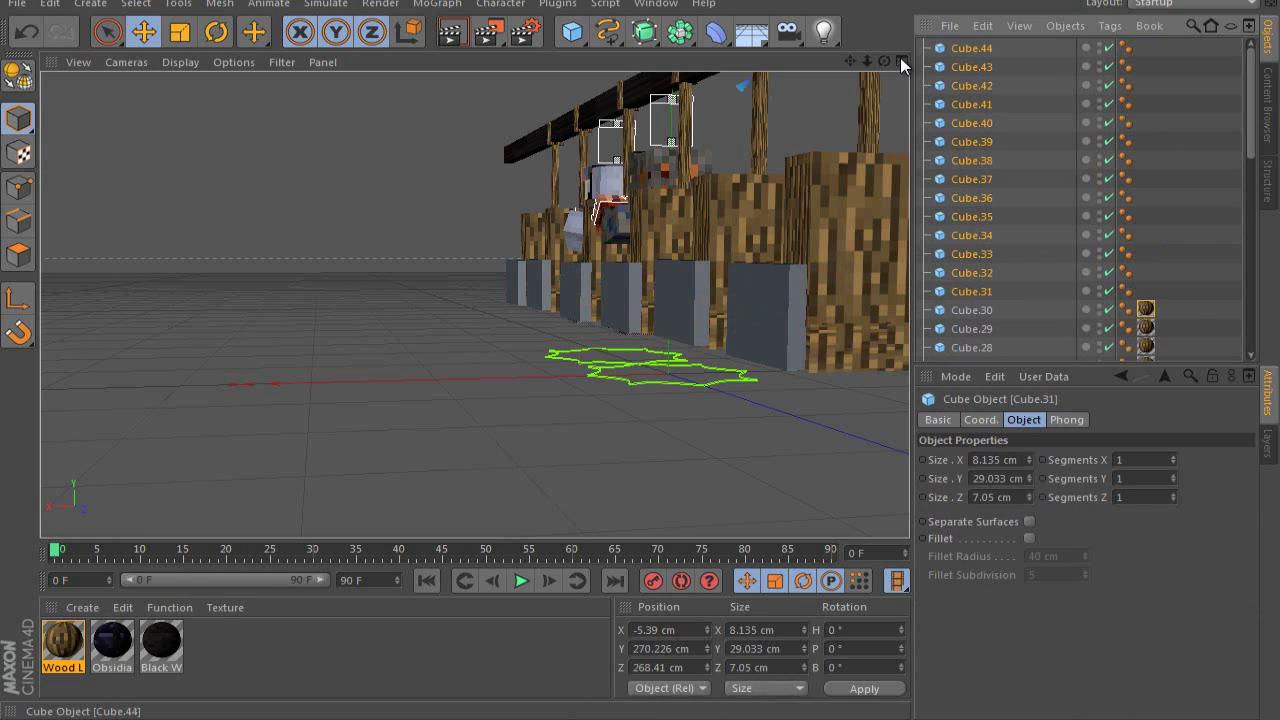
left_click(971, 291, "shift")
left_click_drag(63, 640, 971, 235)
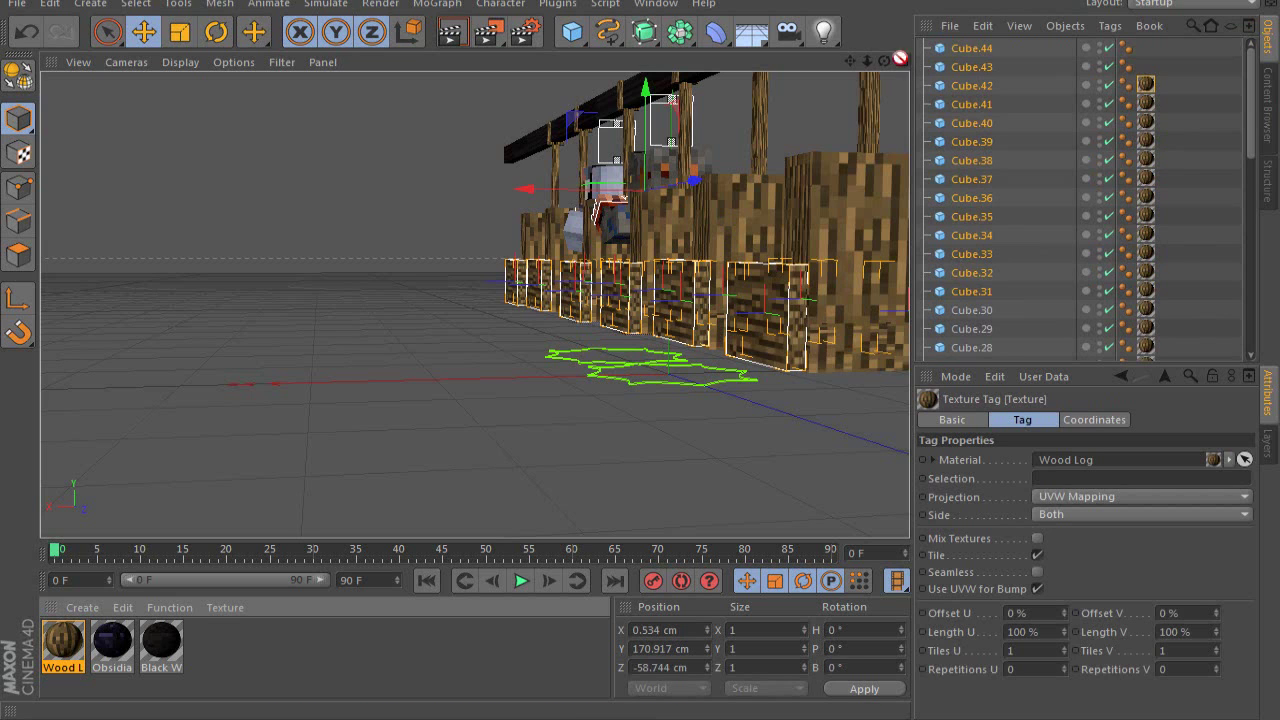
left_click_drag(63, 640, 971, 48)
left_click_drag(473, 304, 375, 245, "alt")
left_click(634, 163)
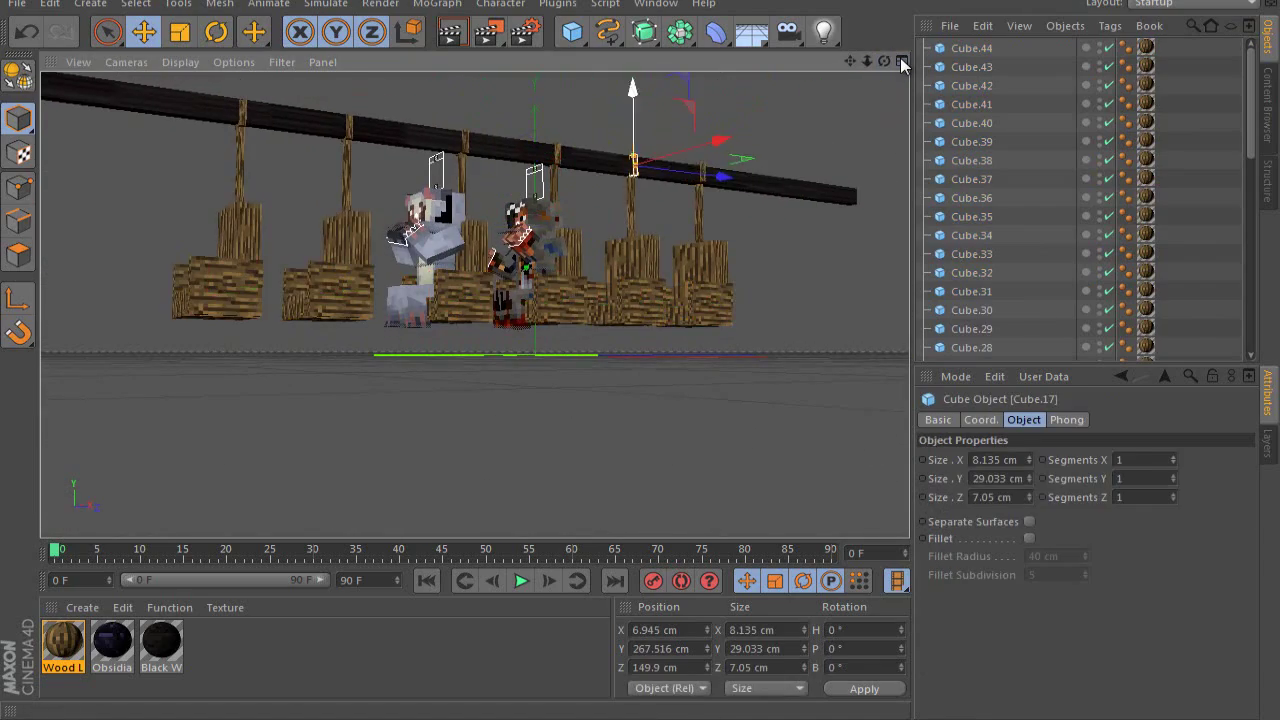
scroll(473, 304, "up", 5)
left_click_drag(473, 304, 500, 370, "alt")
left_click(437, 4)
left_click(572, 31)
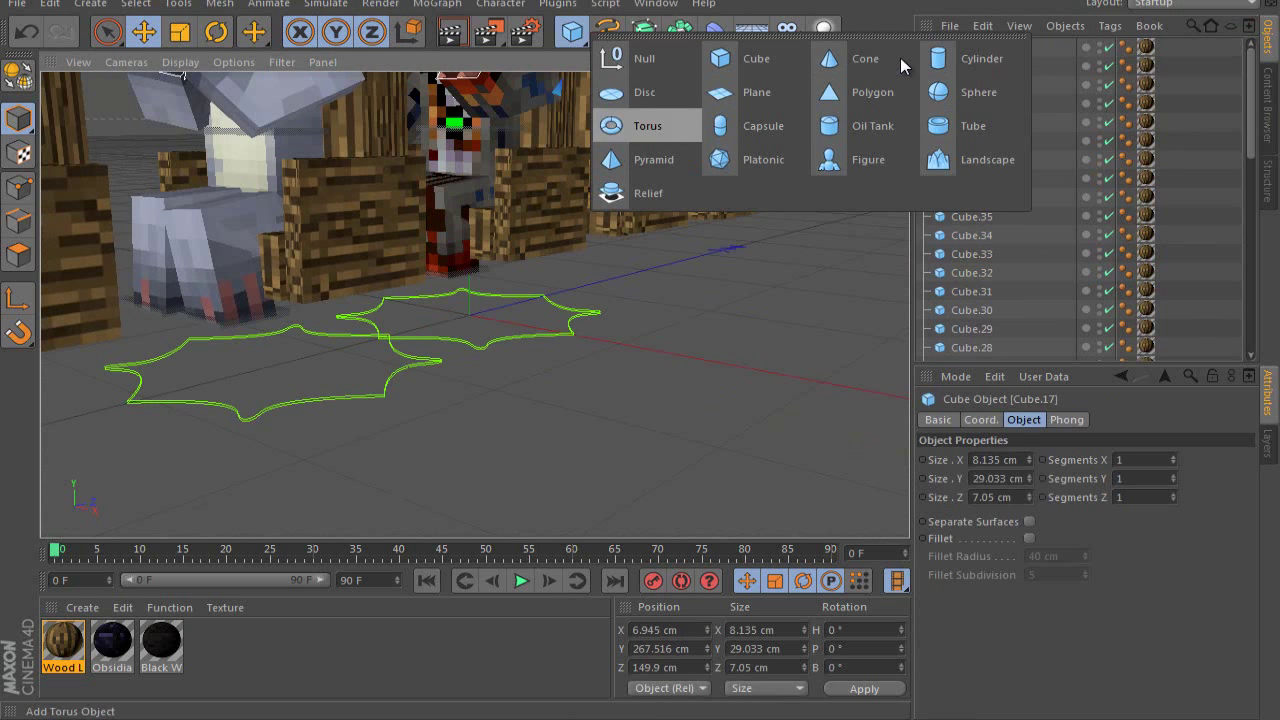
Try adding an Arc spline to the scene and activate the Scale tool for it.
left_click(607, 31)
left_click(666, 126)
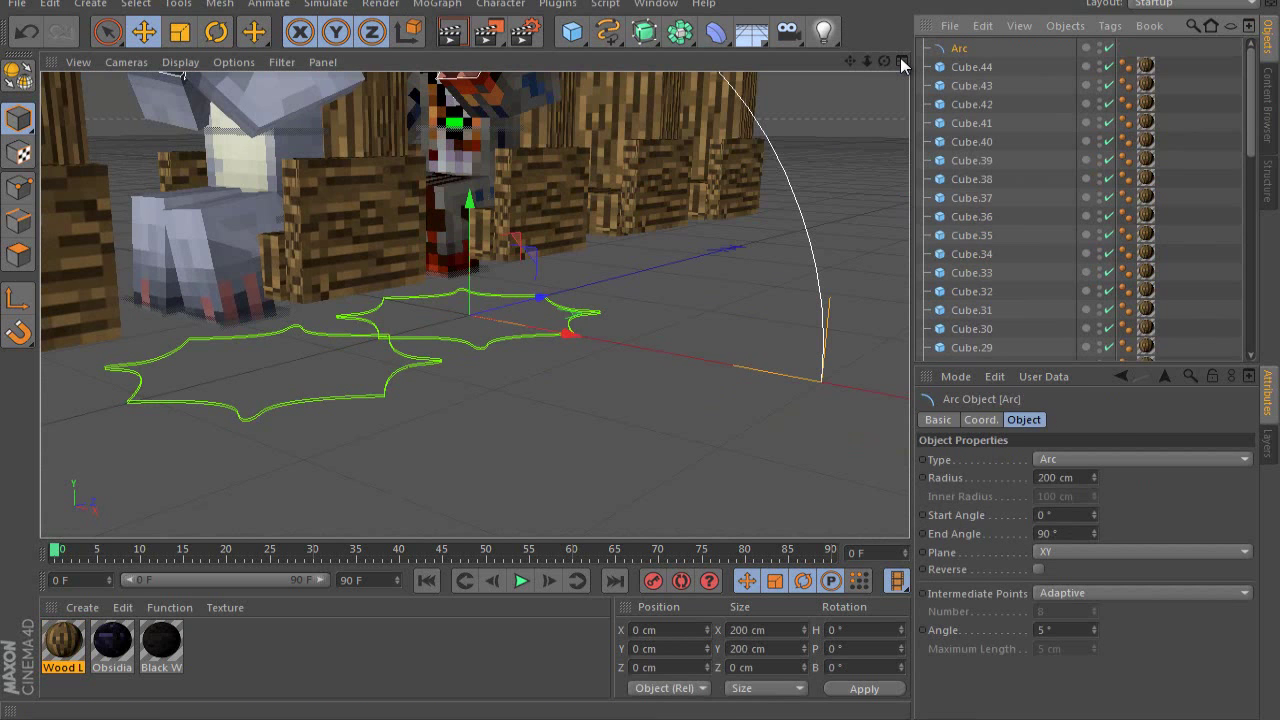
left_click(937, 419)
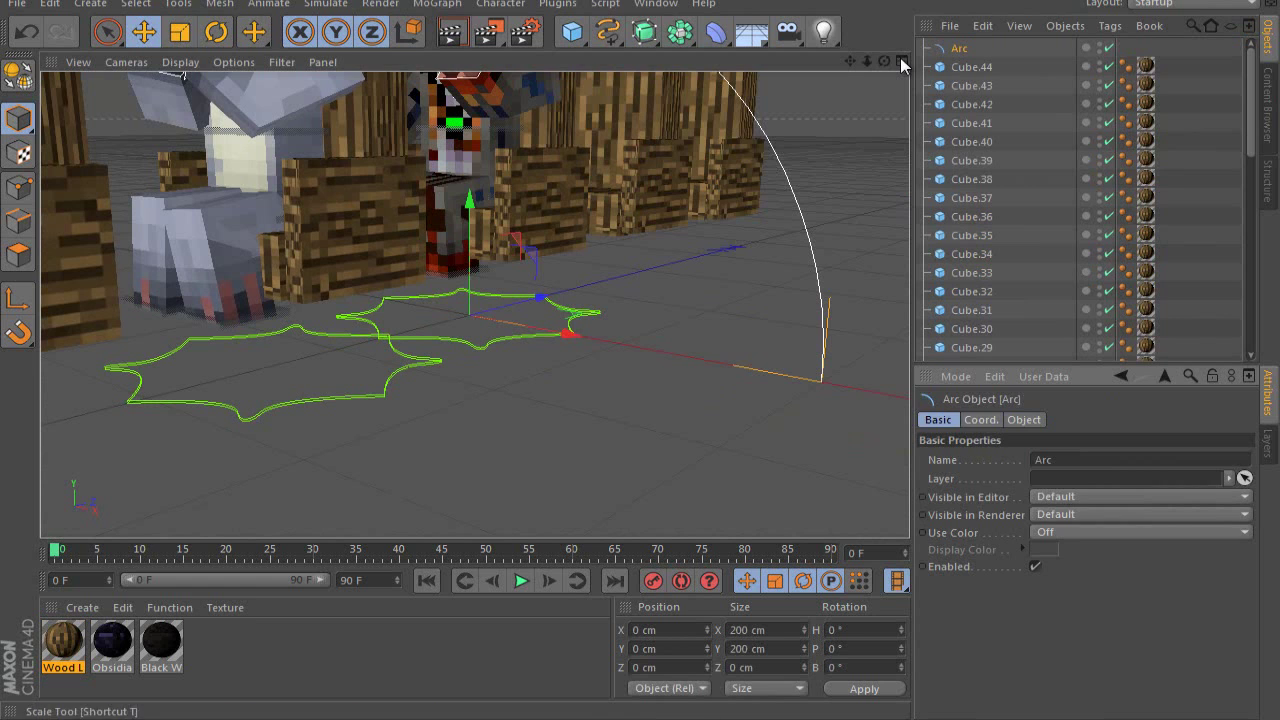
key("t")
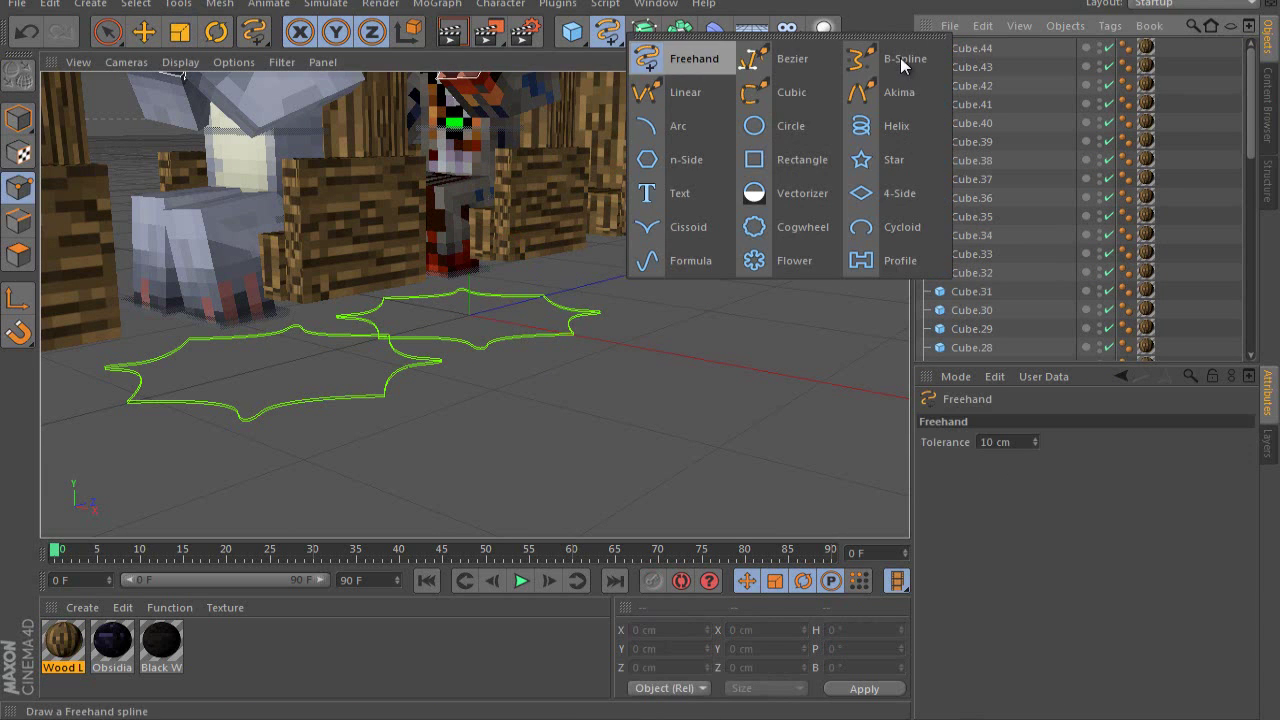
Add a Tube primitive and set its inner radius to 10 cm and its outer radius to 40 cm.
left_click(685, 58)
left_click_drag(652, 361, 775, 211)
left_click(1023, 419)
left_click(1104, 459)
left_click(1055, 496)
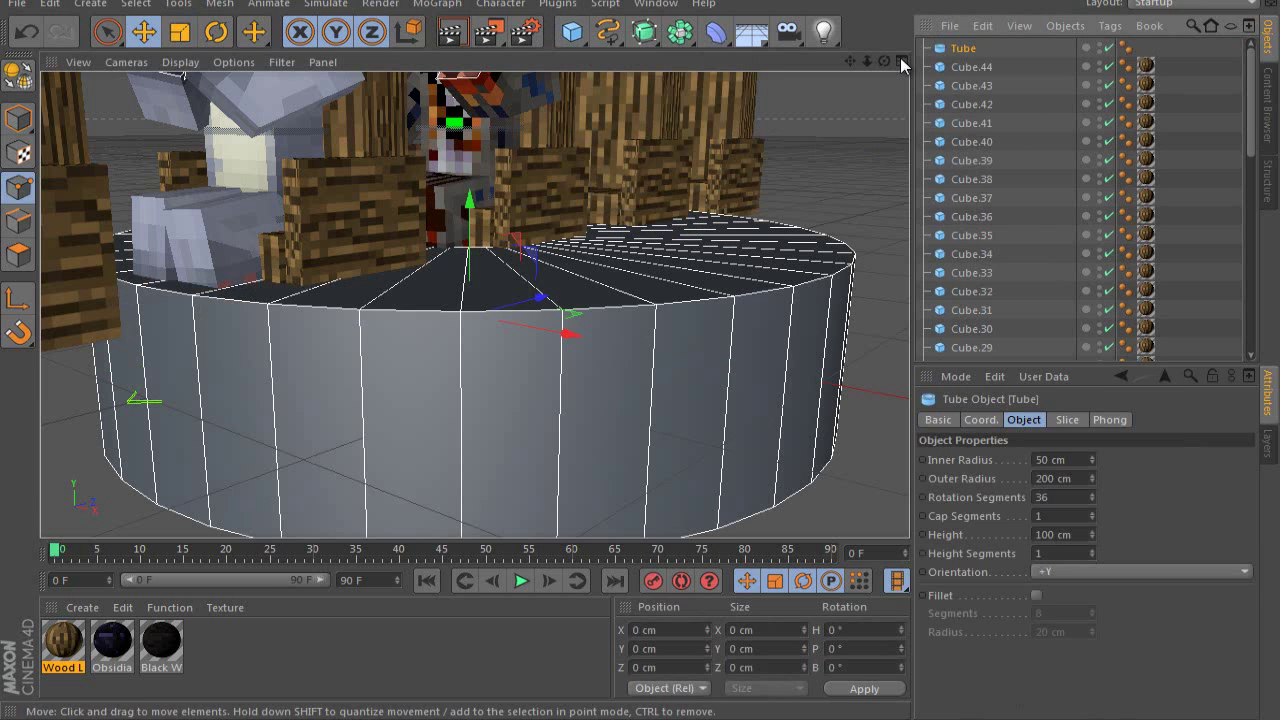
key("Return")
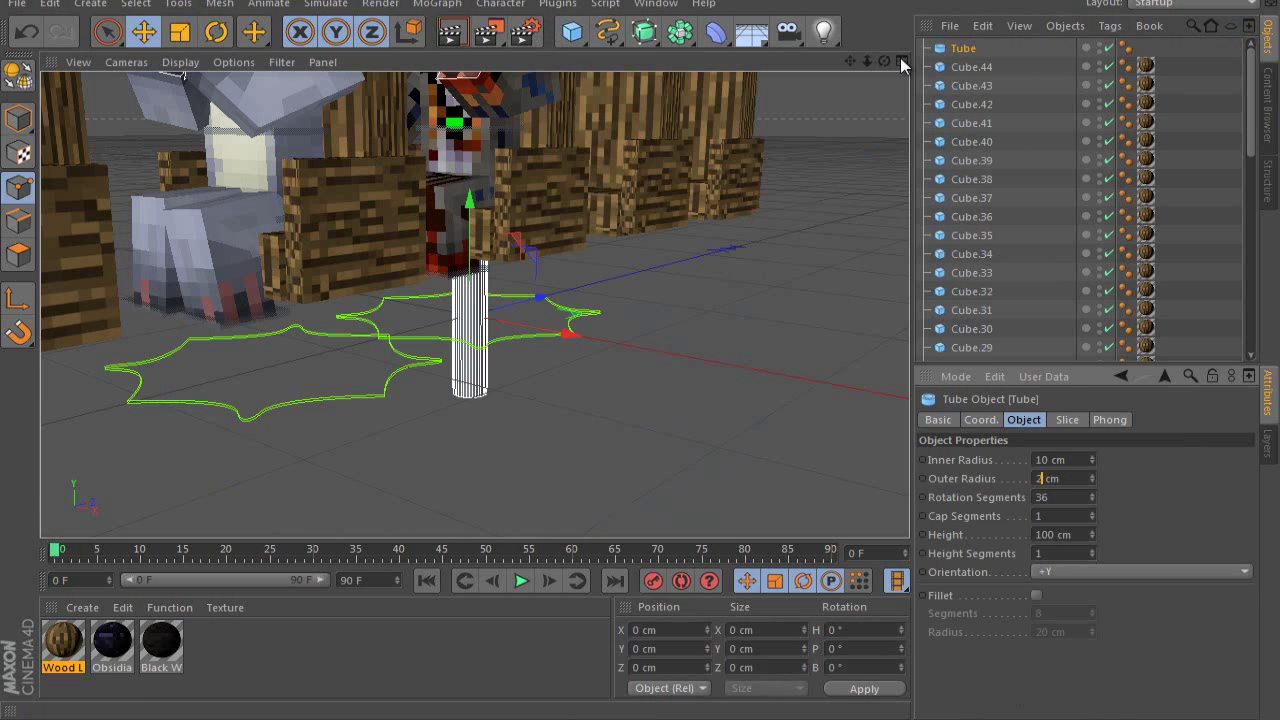
key("BackSpace")
type("40")
key("Return")
Move the tube along the X axis away from the seats and set its inner radius to 30 cm.
left_click_drag(571, 334, 760, 378)
right_click_drag(474, 306, 520, 306, "alt")
middle_click_drag(474, 306, 440, 395, "alt")
right_click_drag(440, 395, 500, 395, "alt")
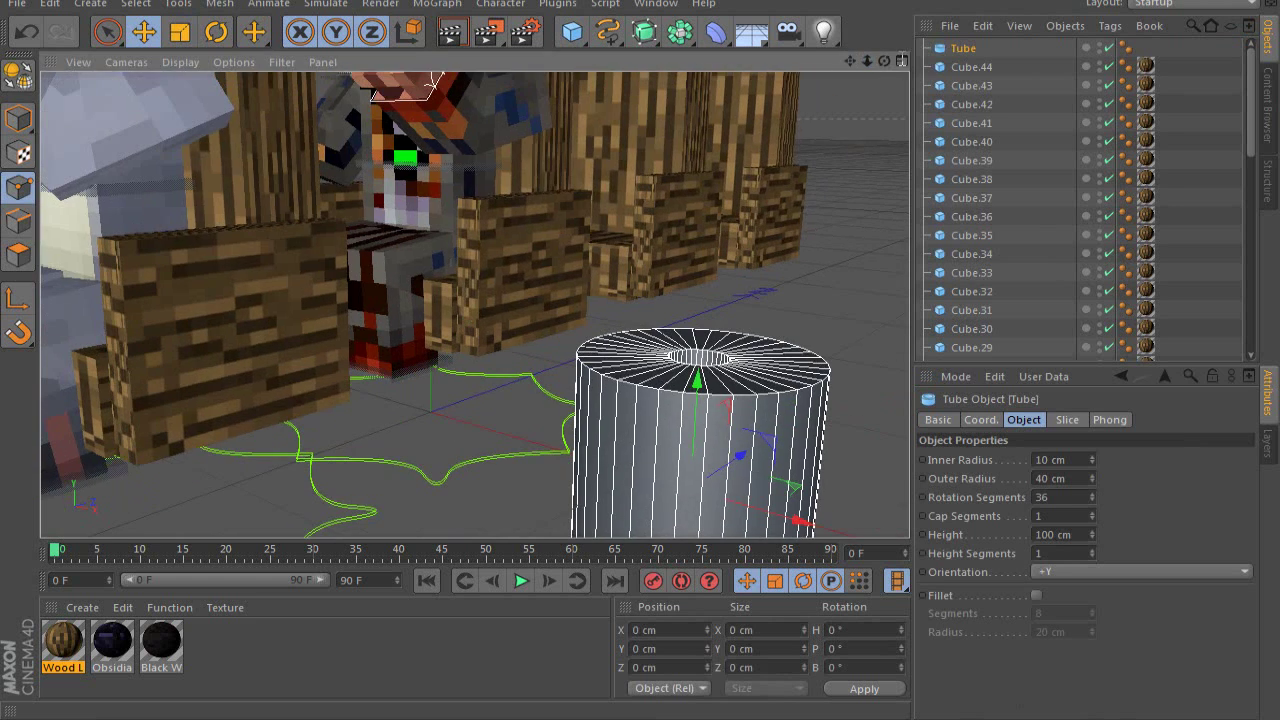
double_click(1043, 459)
type("30")
key("Return")
Try different scales on the tube and shrink it uniformly to a small cylinder.
middle_click_drag(700, 430, 523, 278, "alt")
key("t")
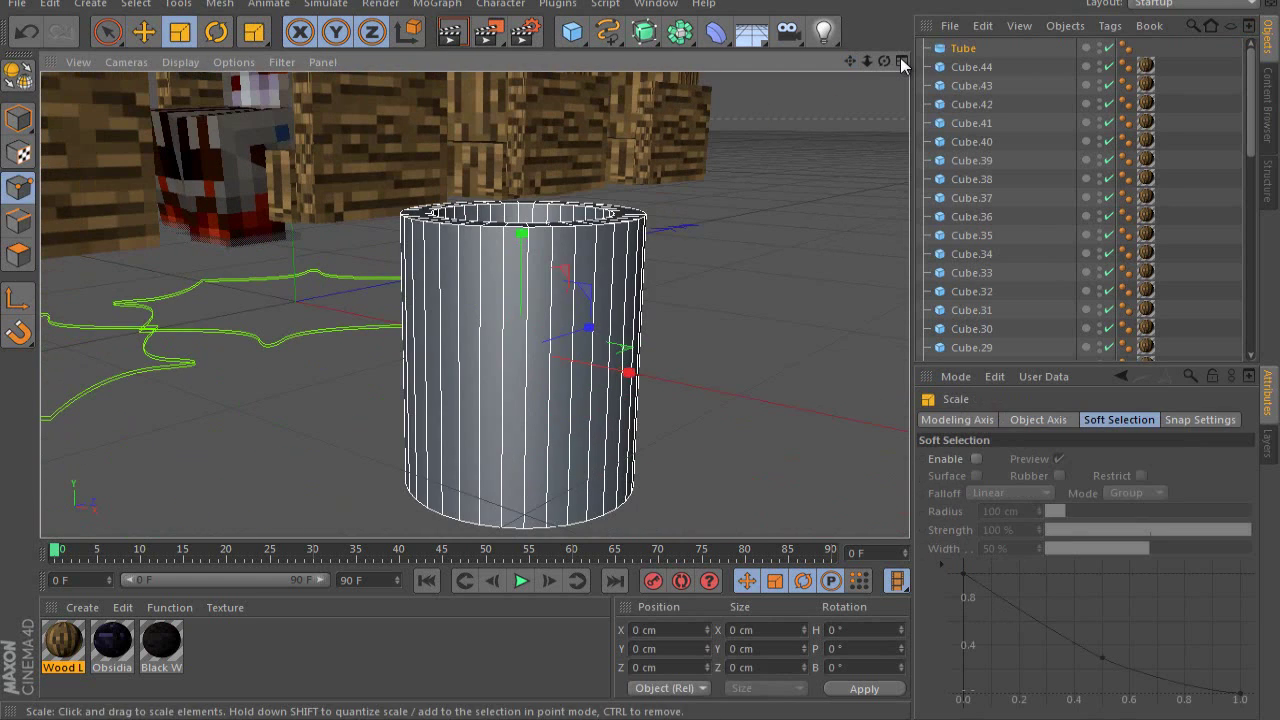
left_click_drag(523, 233, 523, 205)
mouse_move(620, 347)
left_mouse_down()
mouse_move(600, 345)
mouse_move(626, 348)
left_mouse_up()
left_click_drag(521, 233, 521, 269)
key("ctrl+z")
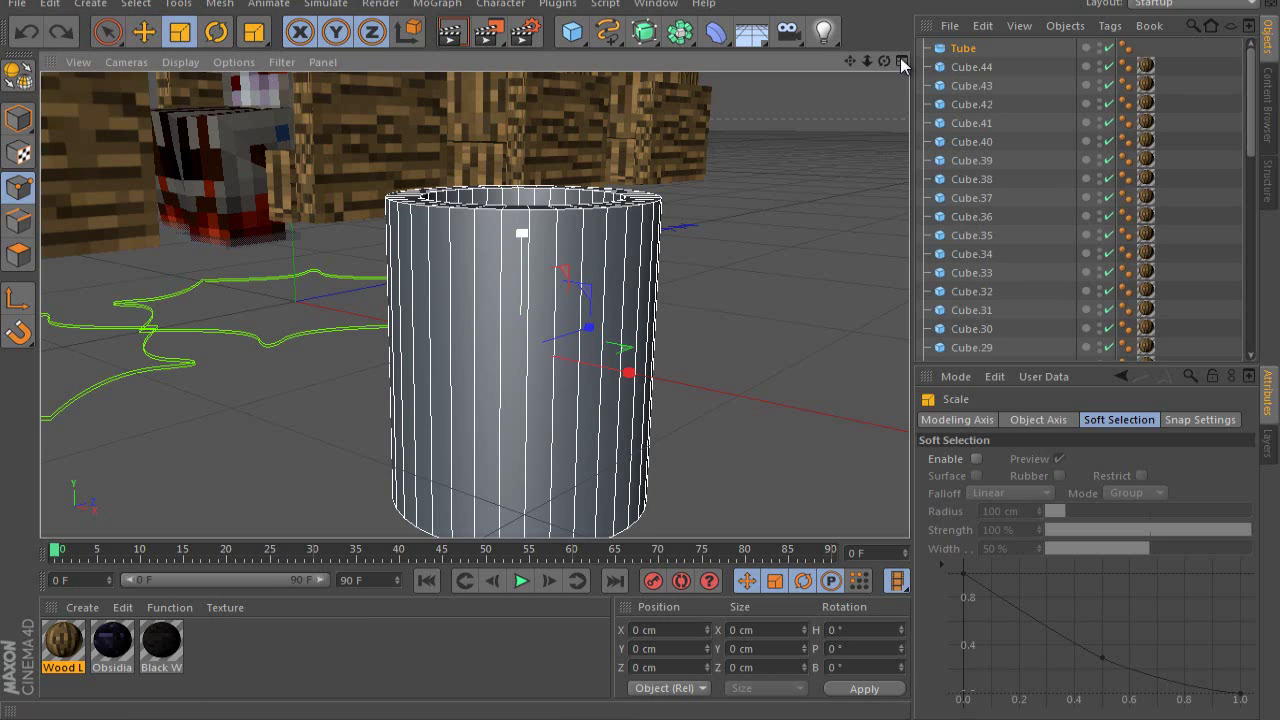
left_click(254, 32)
left_click_drag(521, 233, 521, 338)
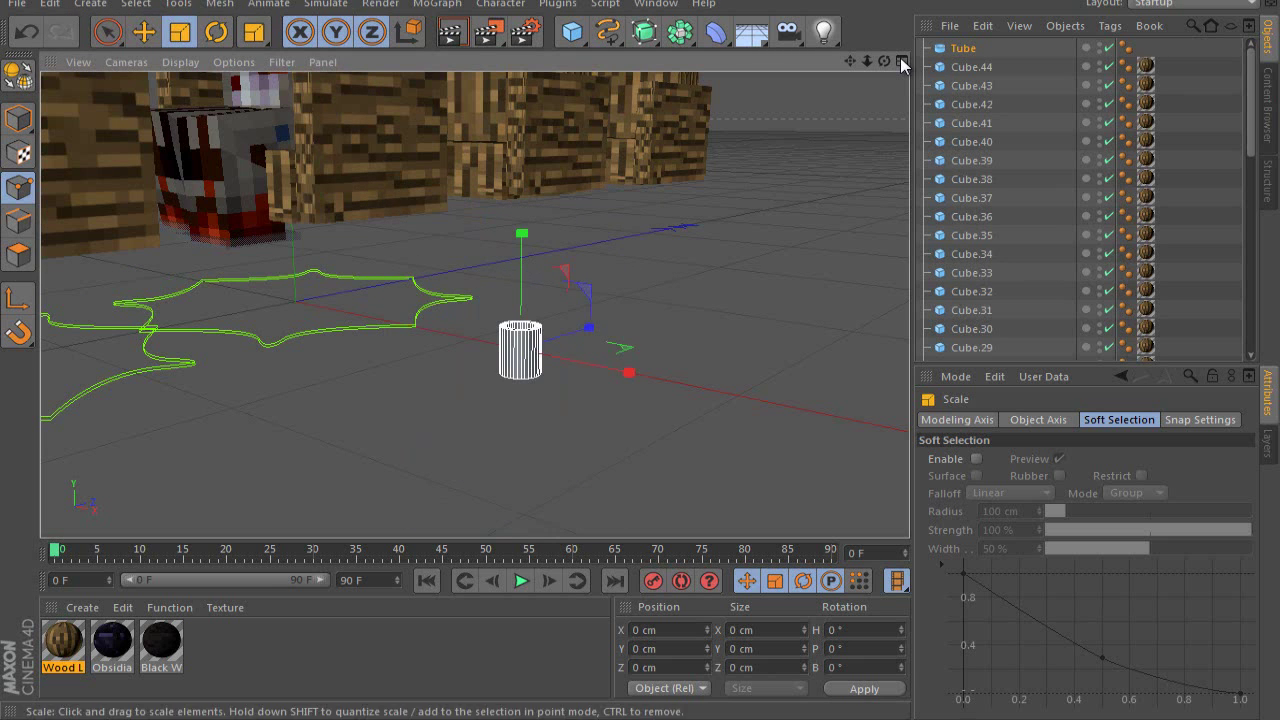
left_click_drag(629, 372, 676, 383)
Move the tube onto the first seated figure's lap and tilt it with the Rotate tool.
key("e")
left_click_drag(588, 327, 120, 470)
middle_click_drag(475, 300, 655, 290, "alt")
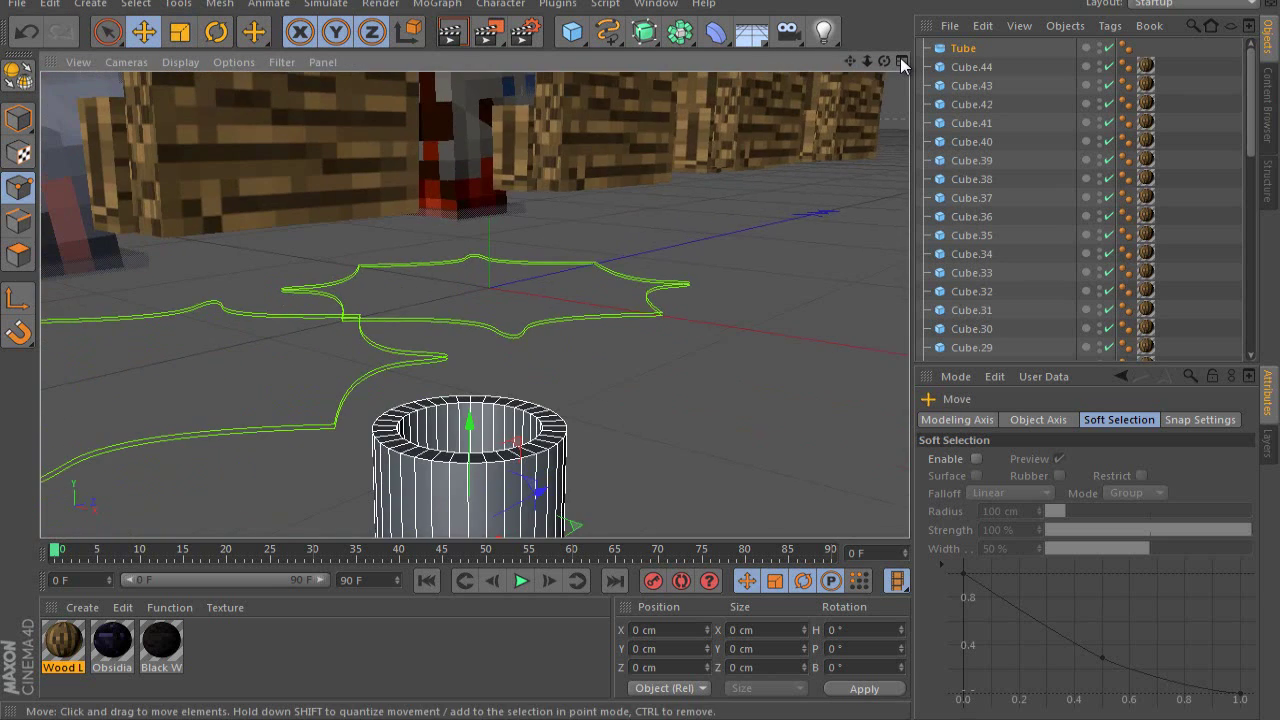
left_click_drag(525, 532, 330, 472)
left_click_drag(900, 58, 900, 58)
key("r")
left_click_drag(300, 278, 290, 330)
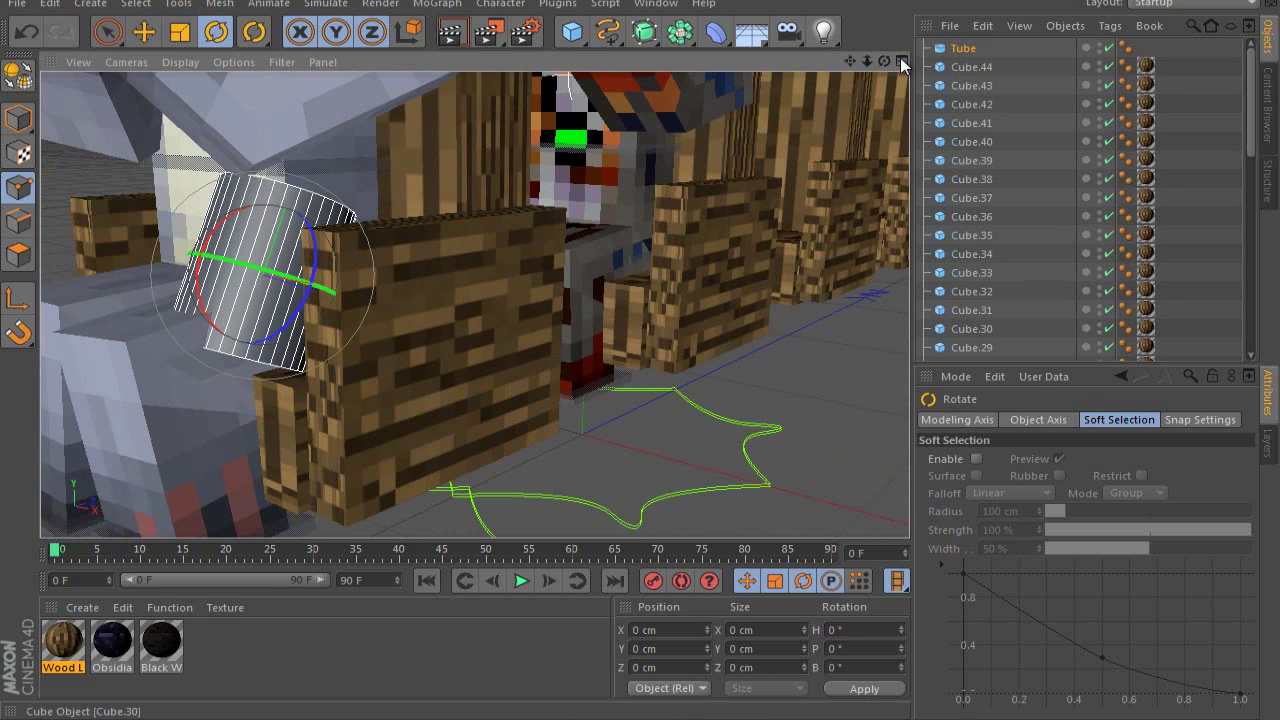
Scale the tube down further, then delete it from the scene.
left_click(962, 48)
left_click(1109, 420)
key("t")
left_click_drag(900, 57, 900, 57)
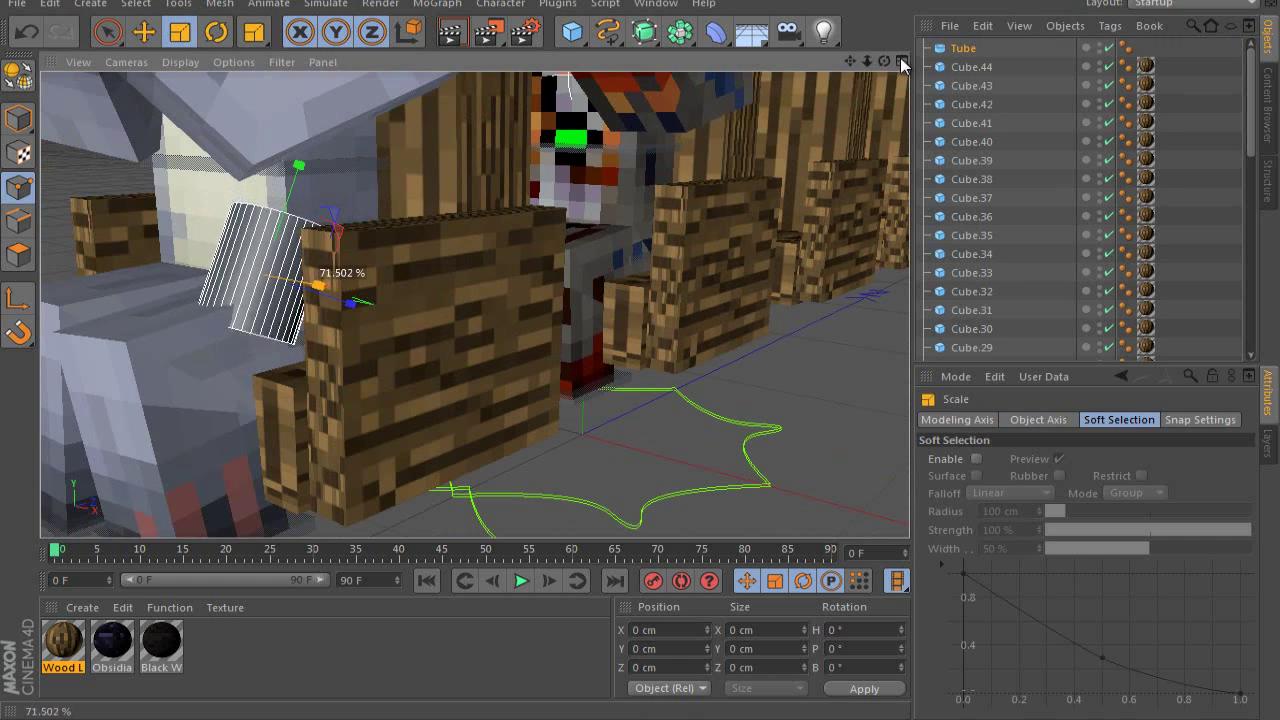
key("Delete")
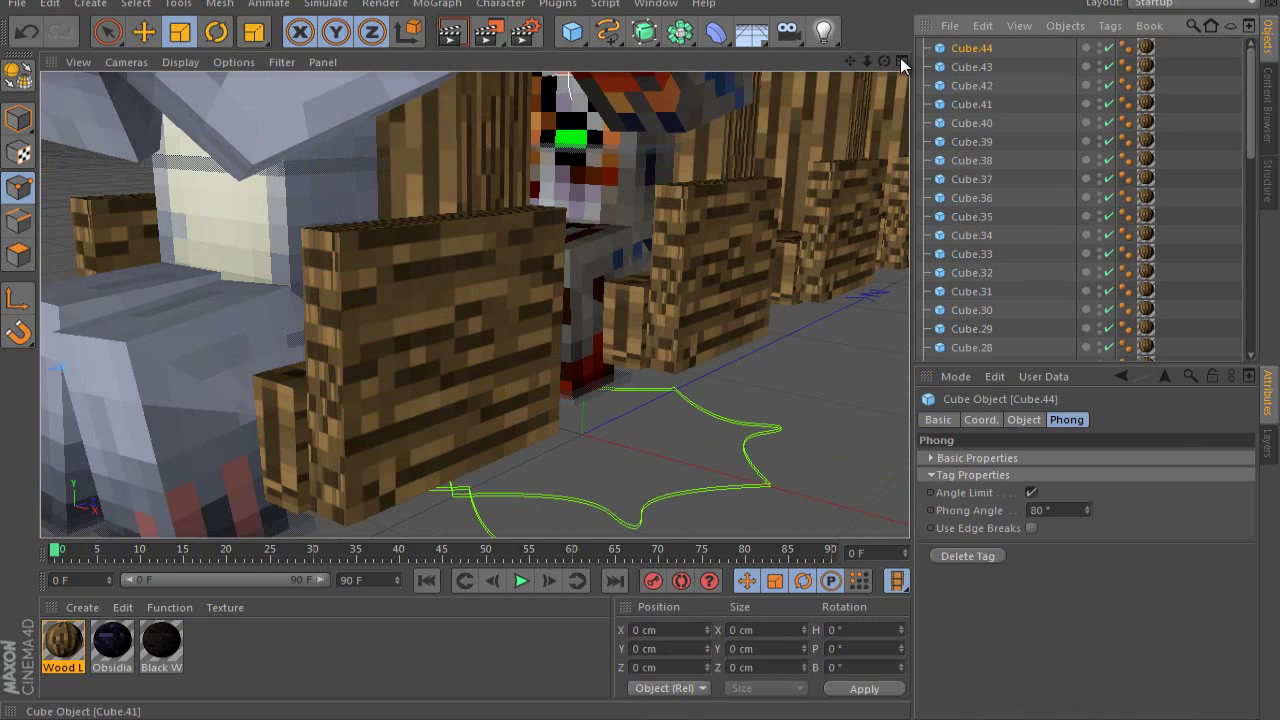
Try to move and scale the wooden block Cube.1 at the second figure's seat.
left_click(625, 325)
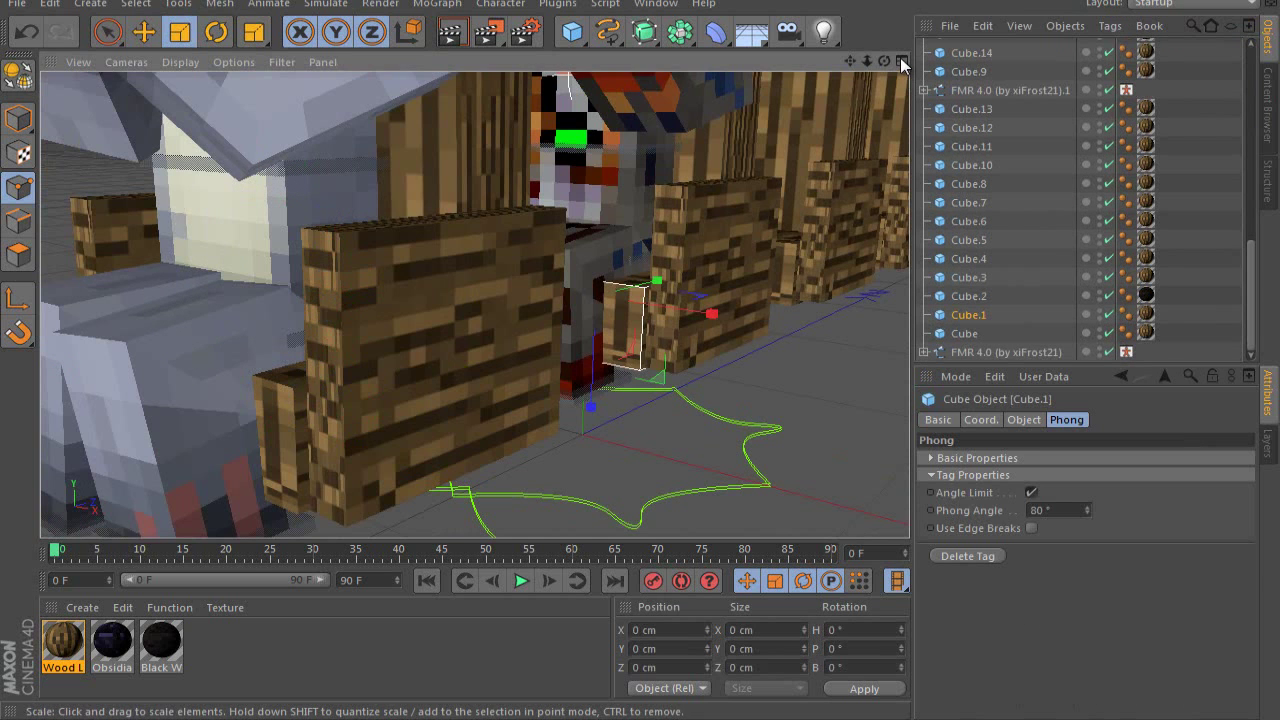
key("e")
left_click_drag(709, 308, 240, 470)
left_click_drag(474, 303, 560, 310, "alt")
left_click_drag(846, 255, 889, 263)
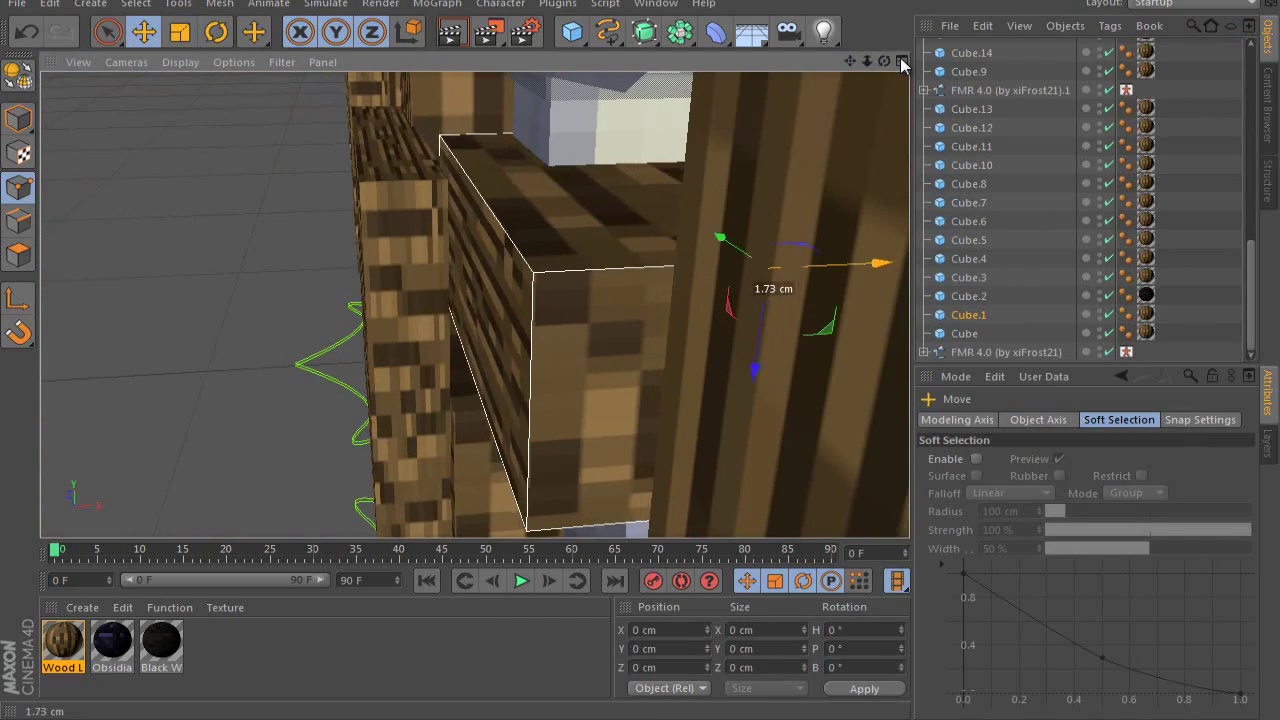
left_click_drag(751, 369, 735, 334)
left_click_drag(903, 65, 903, 65)
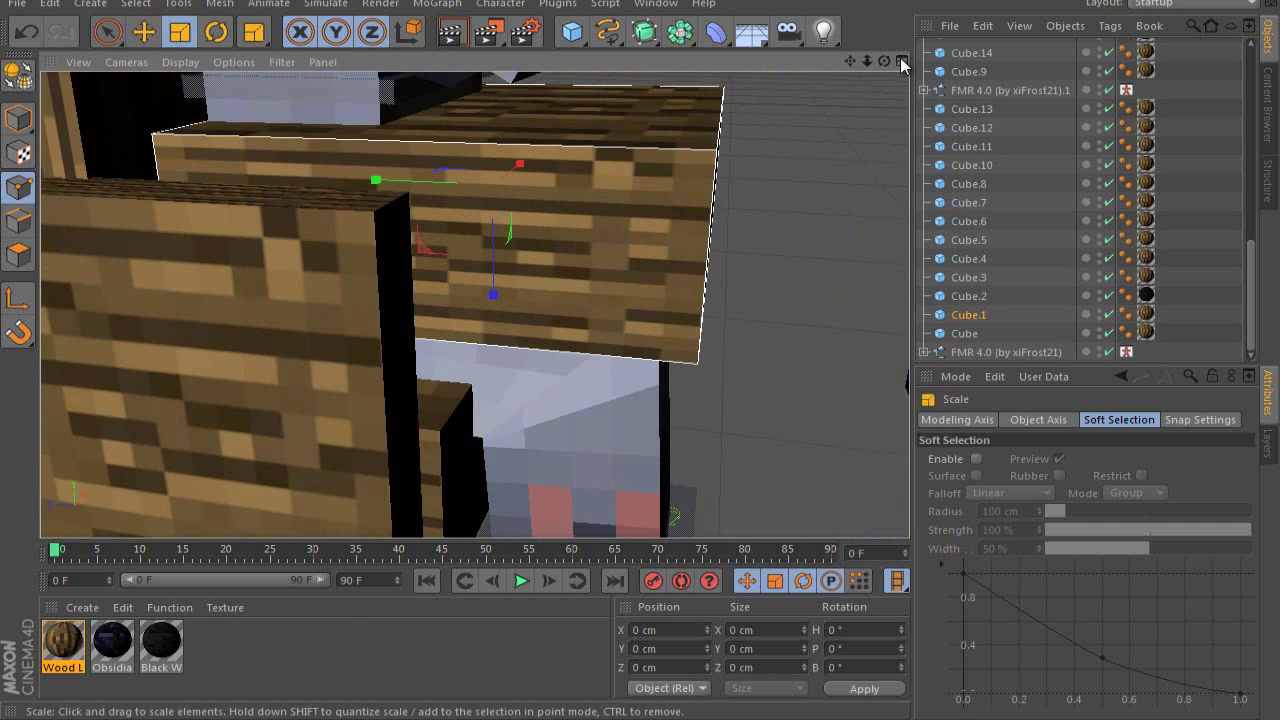
left_click_drag(254, 31, 313, 126)
left_click_drag(425, 245, 582, 294)
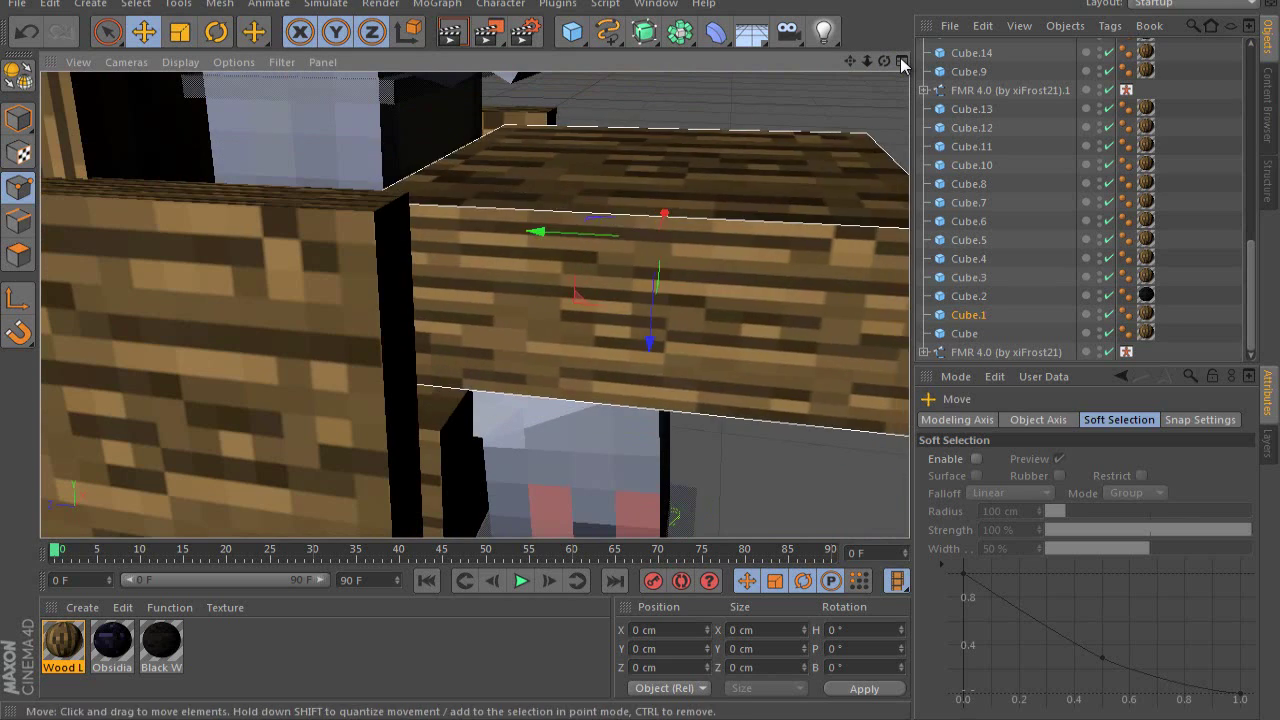
left_click_drag(903, 65, 901, 62)
key("t")
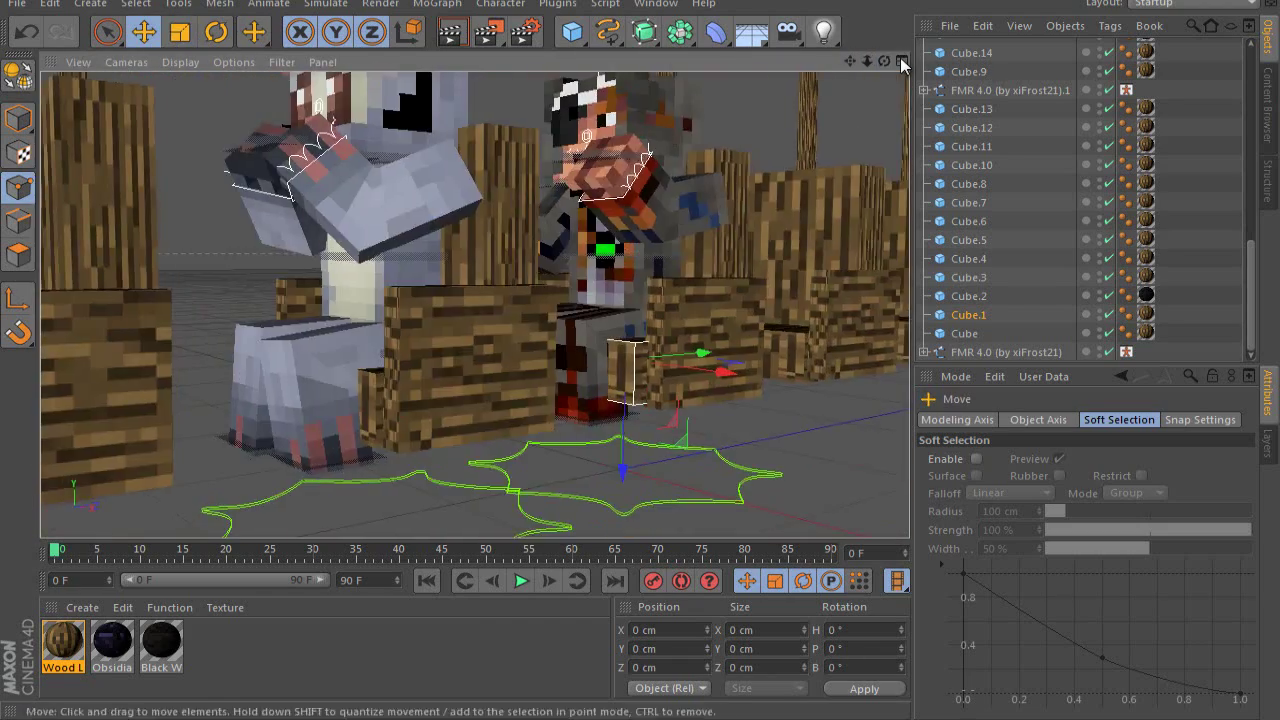
Duplicate the block Cube.1 and place the copy in front of the first seated figure's legs.
left_click_drag(703, 352, 300, 400)
key("t")
left_click(607, 31)
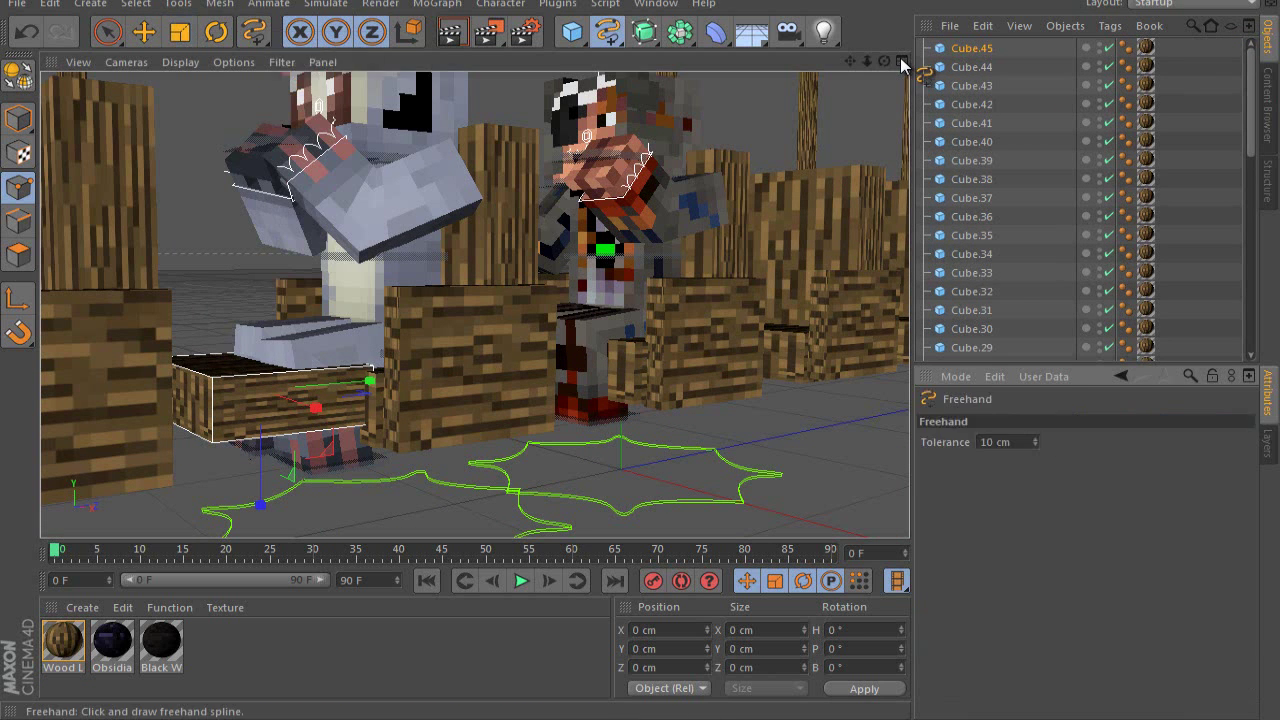
left_click(640, 120)
key("ctrl+z")
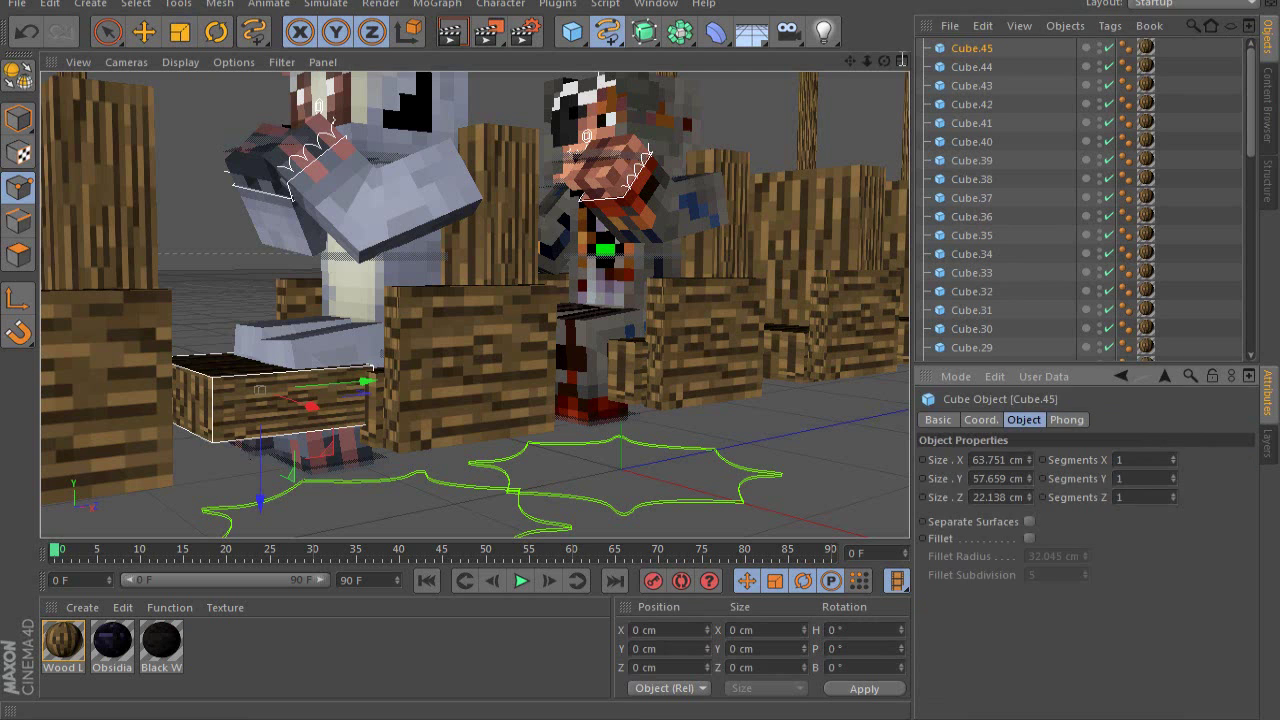
Size the copied block to 120.751 × 7.659 × 7.138 cm, place it as the first figure's lap bar, and copy it to the second figure's seat.
type("0")
key("Return")
key("Return")
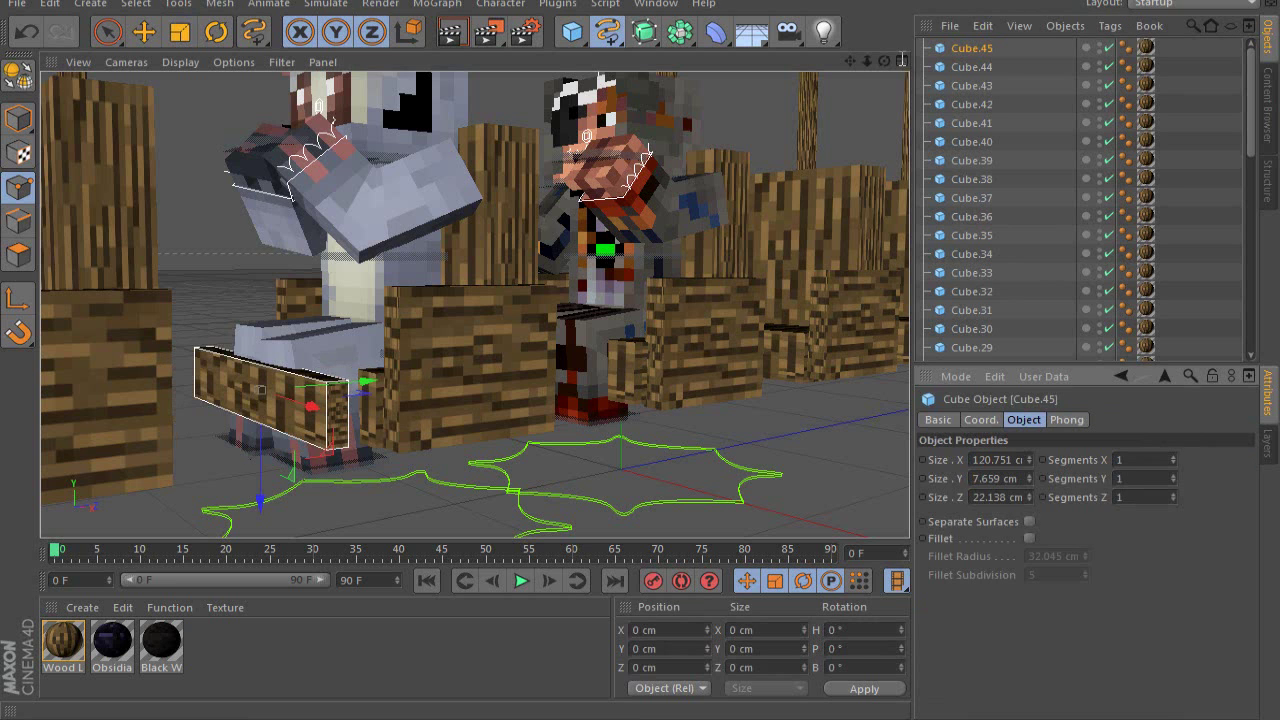
key("e")
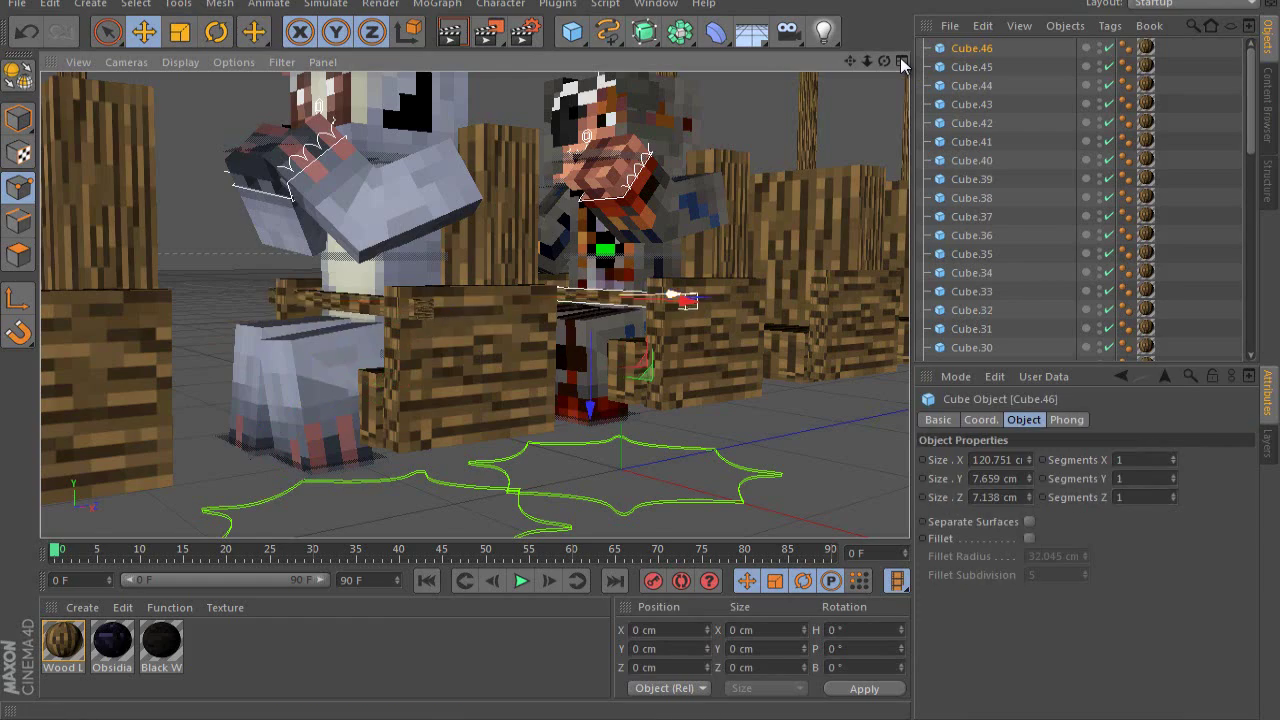
Copy the lap bar to the two empty seats behind the second figure.
left_click_drag(676, 297, 560, 325, "alt")
left_click_drag(473, 304, 380, 304, "alt")
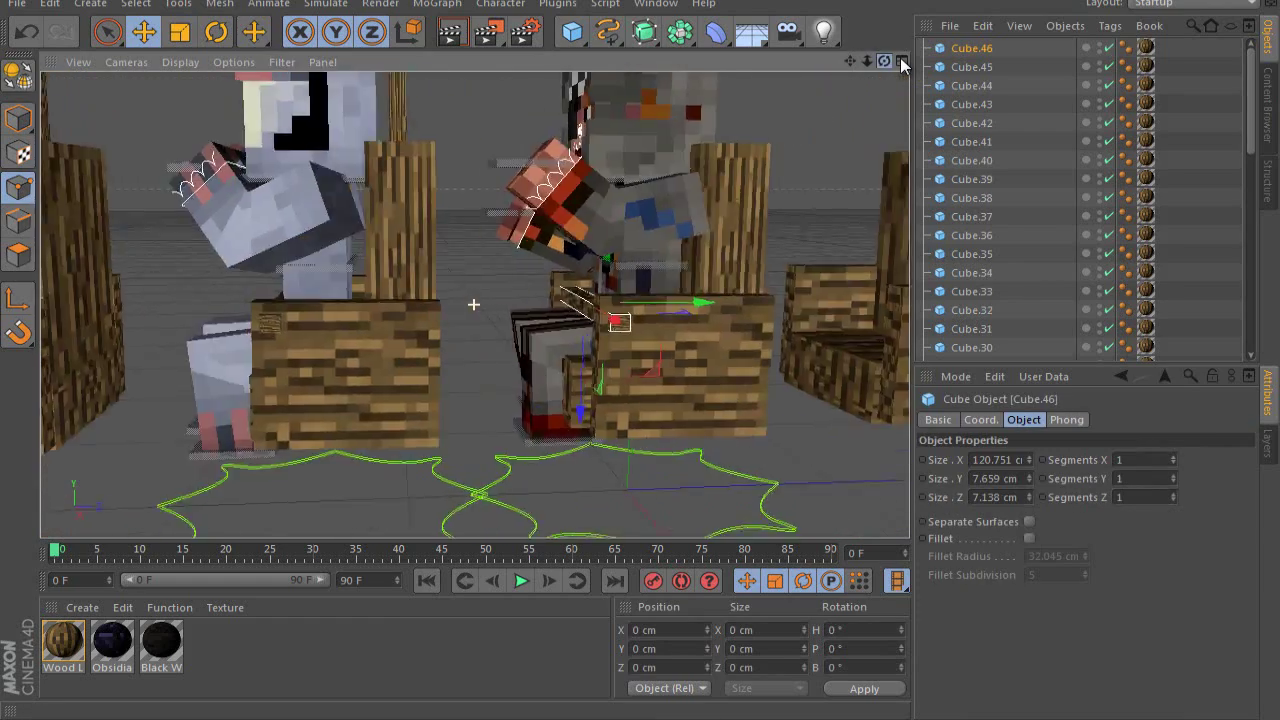
middle_click_drag(620, 304, 300, 304, "alt")
left_click_drag(372, 304, 820, 293, "ctrl")
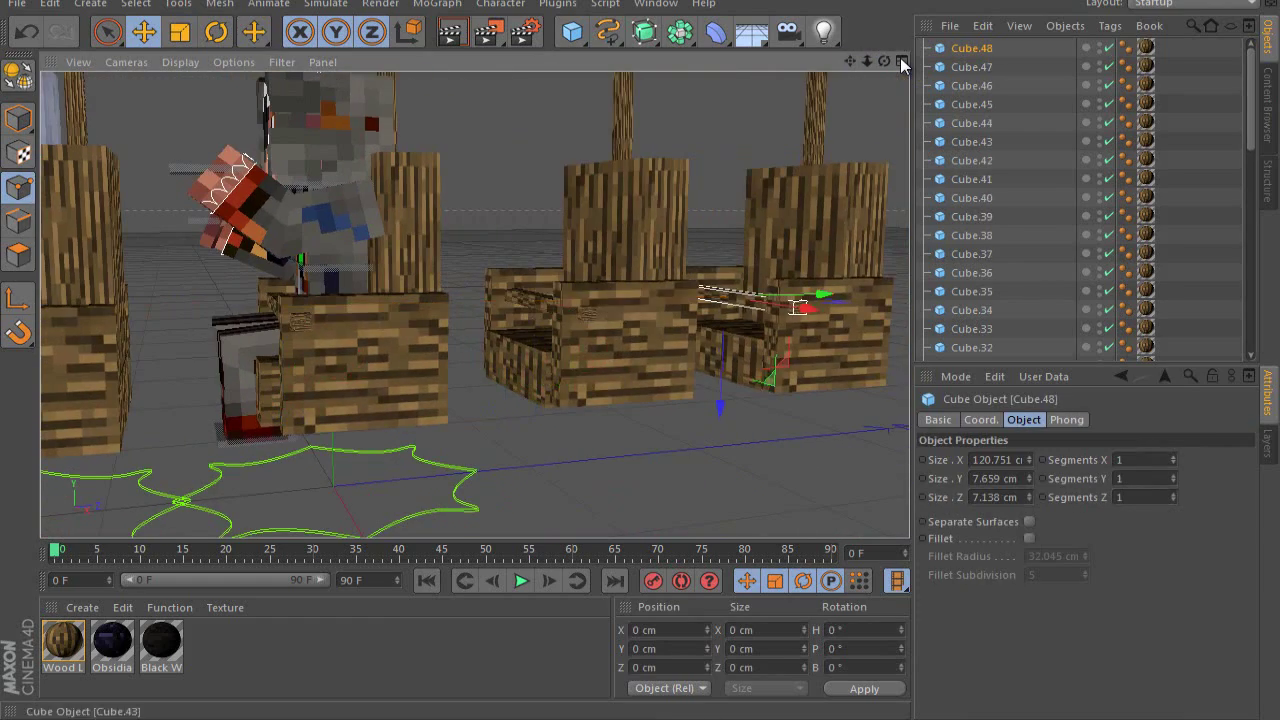
Copy the lap bar to the two empty seats in front of the first figure.
scroll(820, 293, "down", 1)
middle_click_drag(700, 305, 870, 282, "alt")
left_click_drag(880, 280, 195, 286, "ctrl")
middle_click_drag(300, 300, 820, 300, "alt")
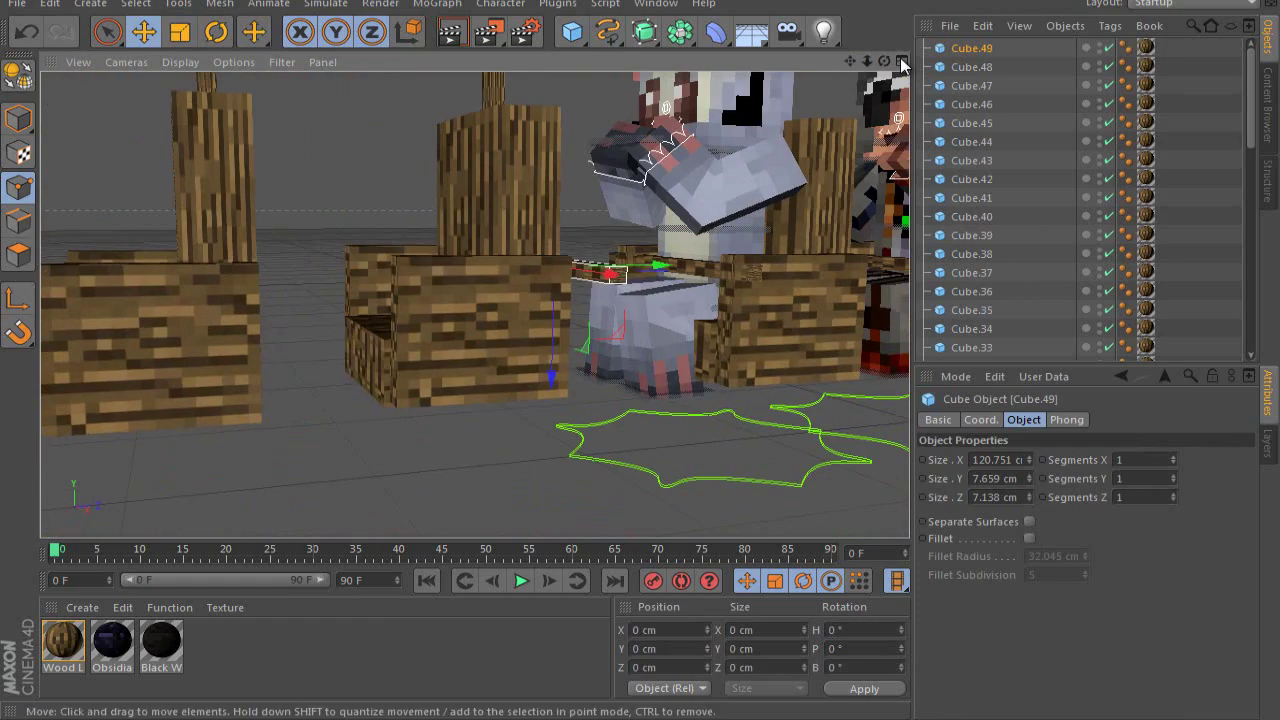
left_click_drag(655, 276, 510, 272)
key("ctrl+c")
key("ctrl+v")
middle_click_drag(420, 290, 620, 262, "alt")
left_click_drag(680, 250, 371, 250)
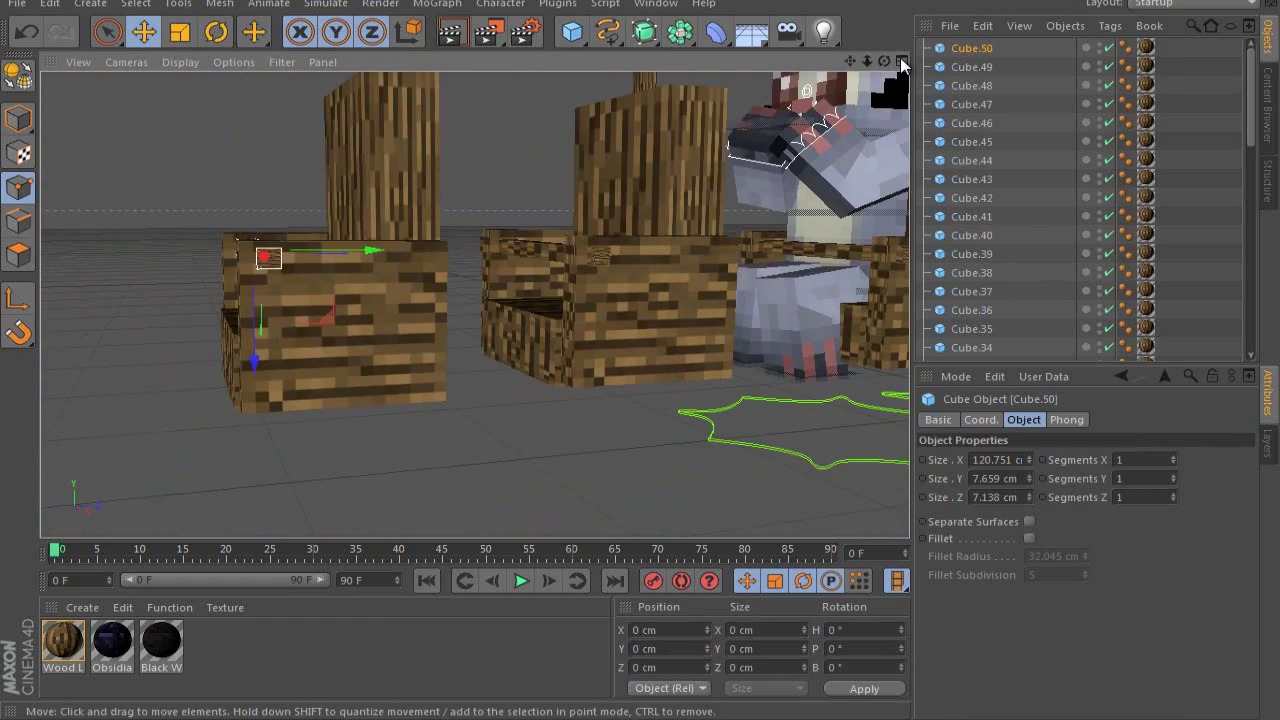
Delete the surplus lap bar copy Cube.51 from the frontmost seat.
scroll(475, 304, "down", 5)
middle_click_drag(475, 304, 345, 315, "alt")
left_click_drag(475, 304, 600, 304, "alt")
left_click_drag(902, 62, 903, 64)
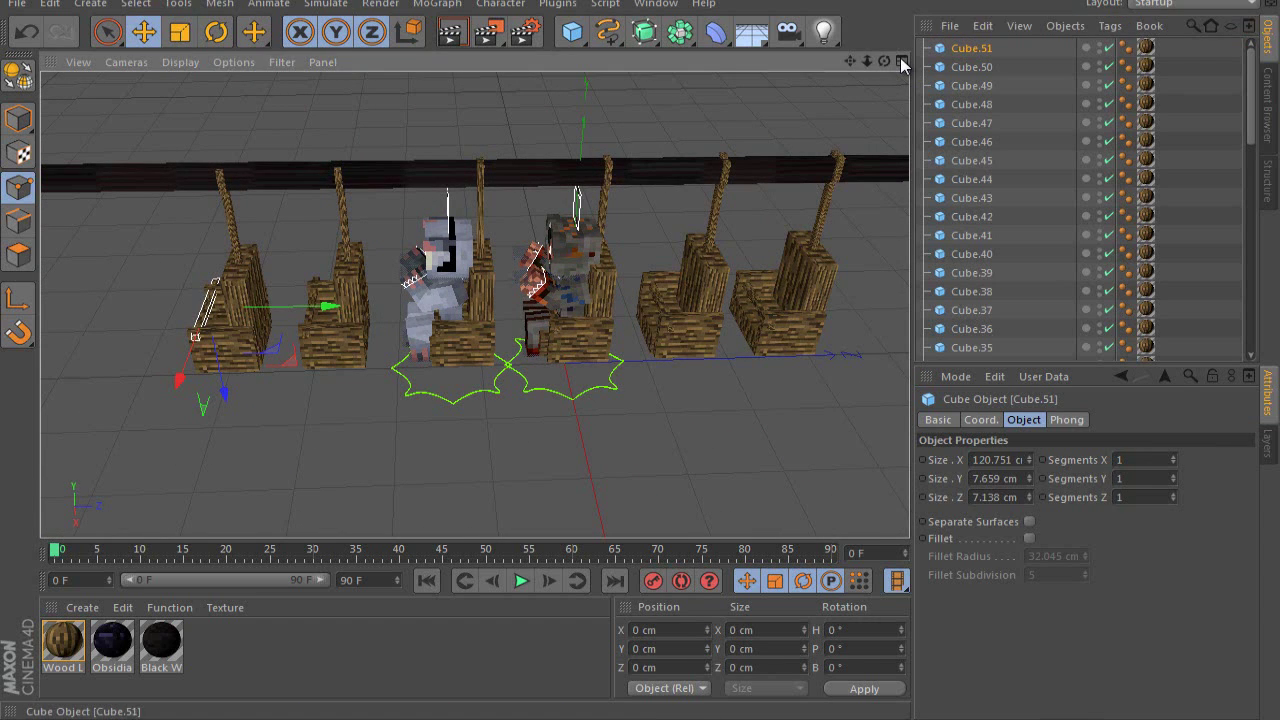
key("Delete")
key("Down")
key("Up")
left_click_drag(885, 61, 901, 58)
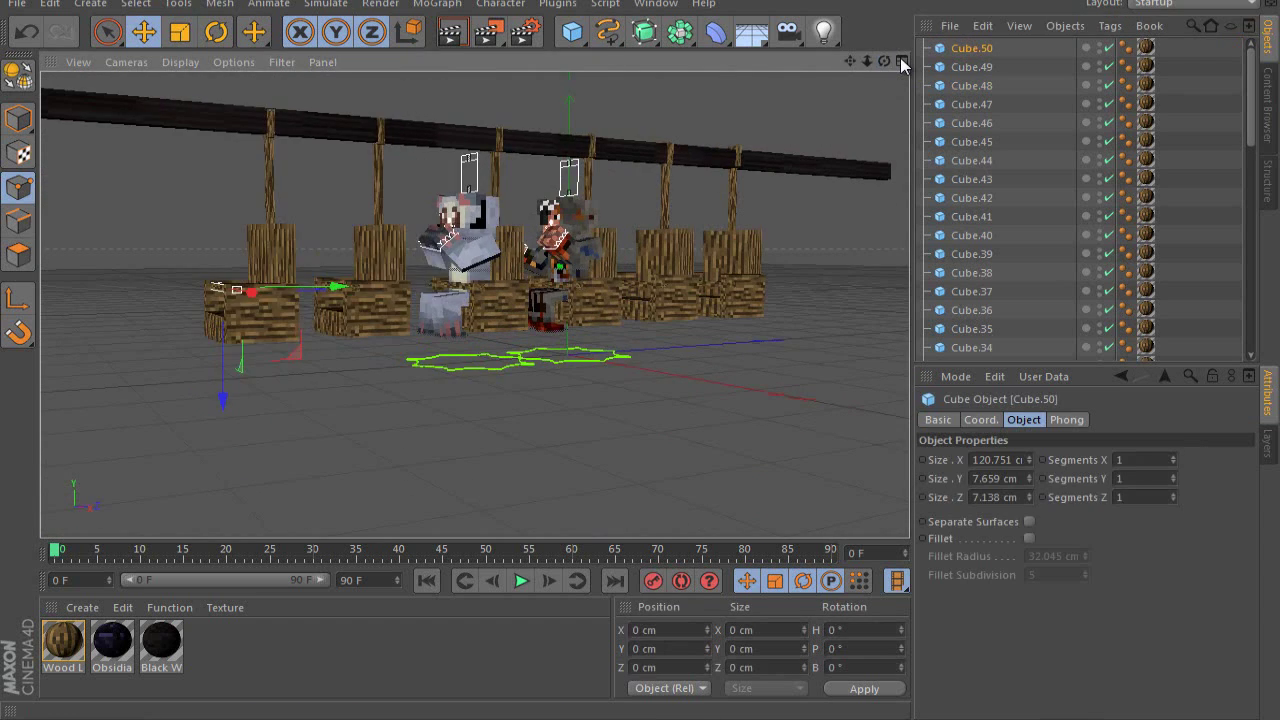
Add a Sun light to the scene and set its time to 02:35:43.
left_click(178, 4)
mouse_move(90, 4)
mouse_move(110, 181)
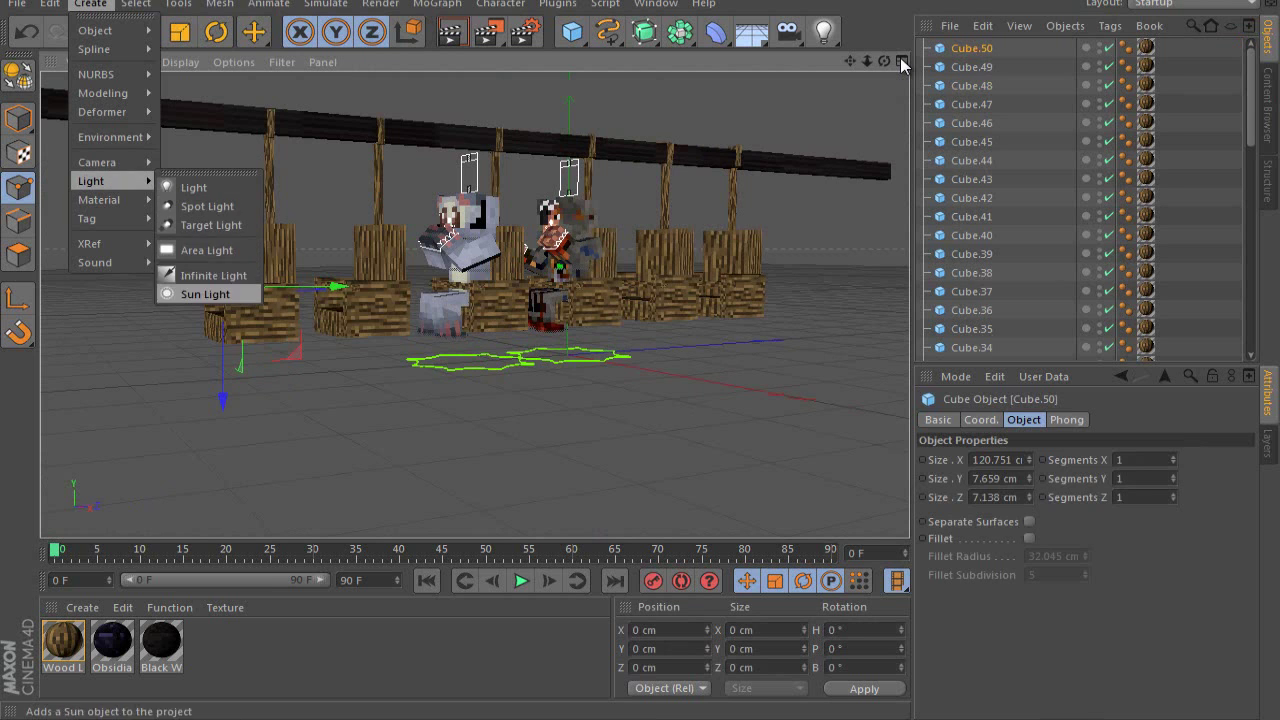
left_click(205, 294)
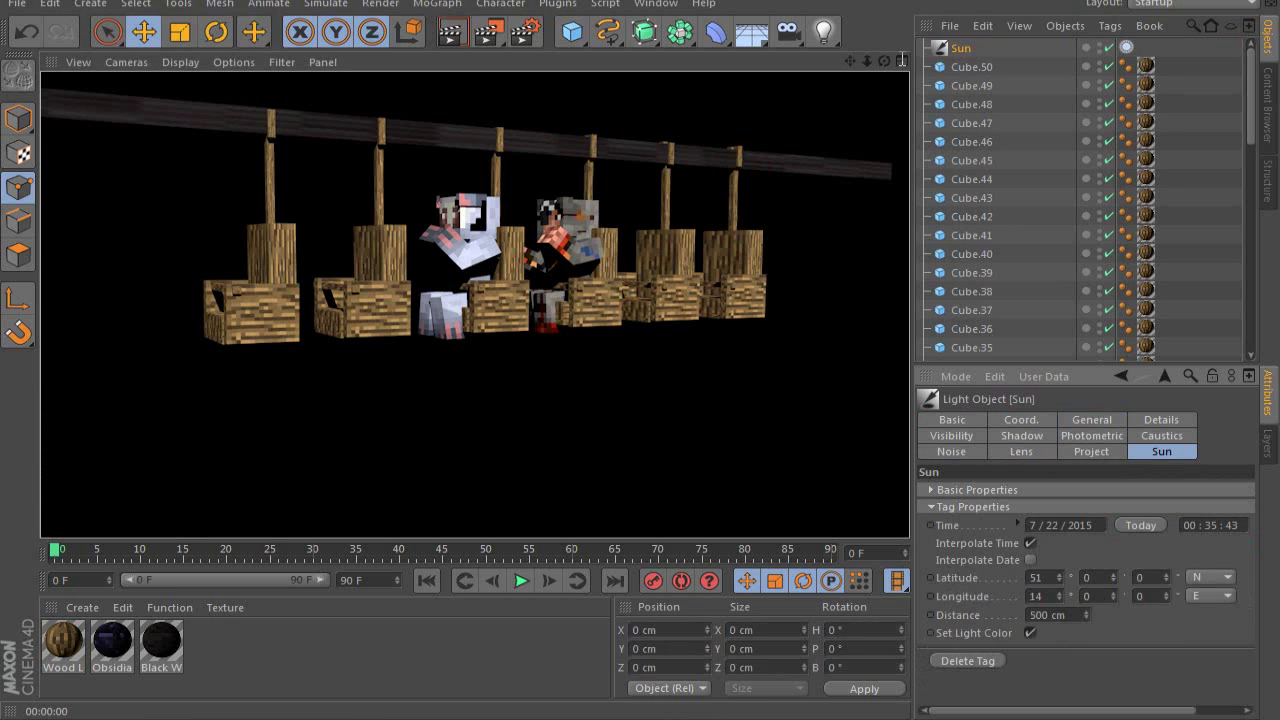
type("2")
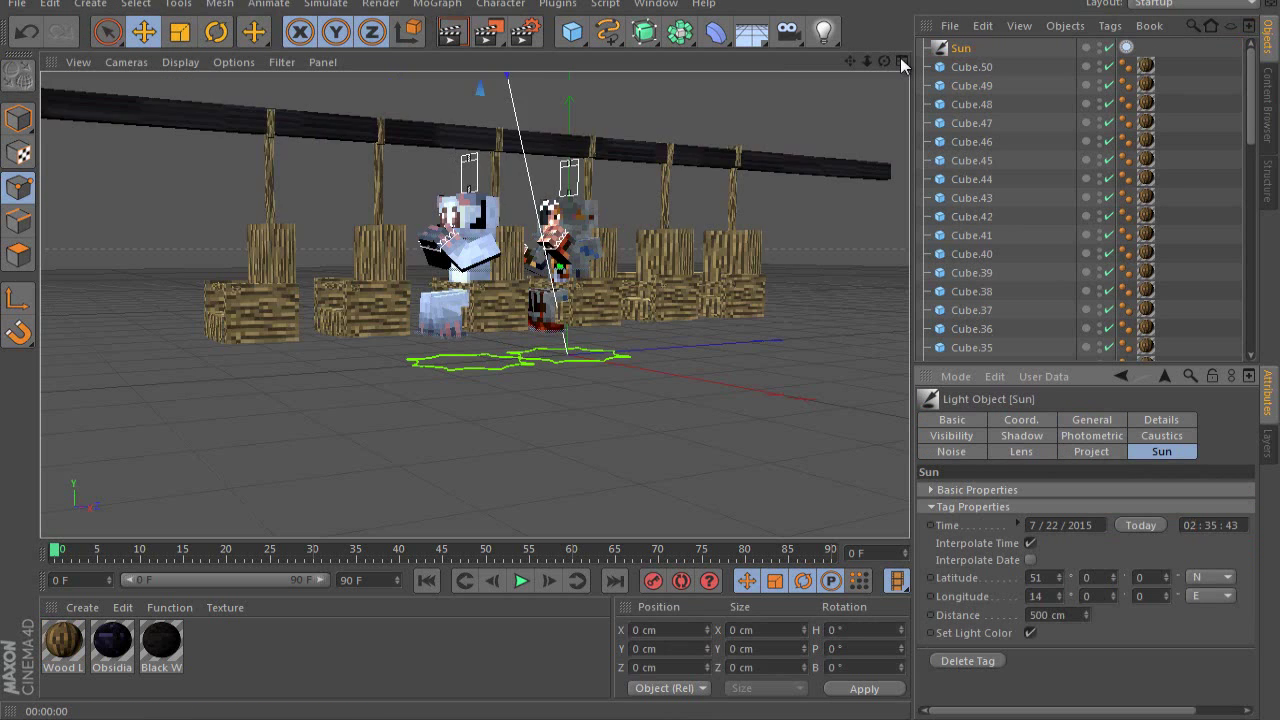
Test-render the view with the sun light and set the sun's latitude to 34.
key("ctrl+r")
key("Tab")
type("7")
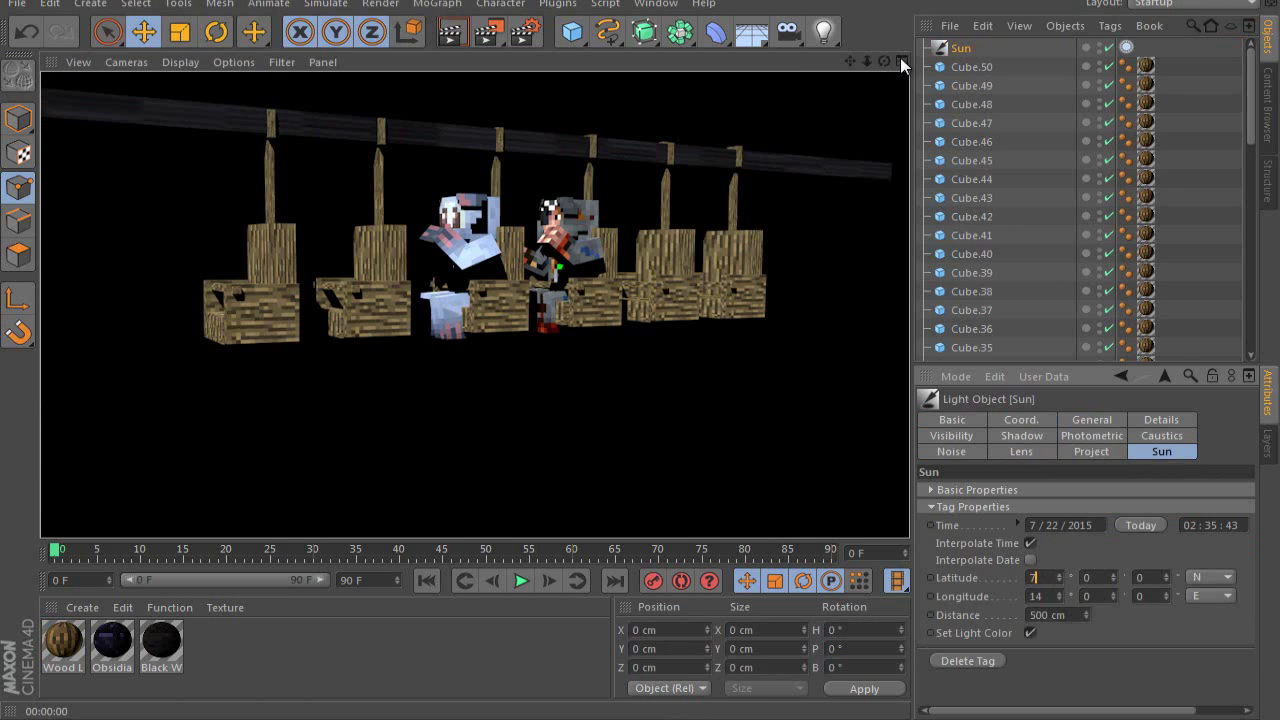
key("Return")
type("34")
key("Return")
Render the active view of the seat row with the adjusted sun light.
key("ctrl+r")
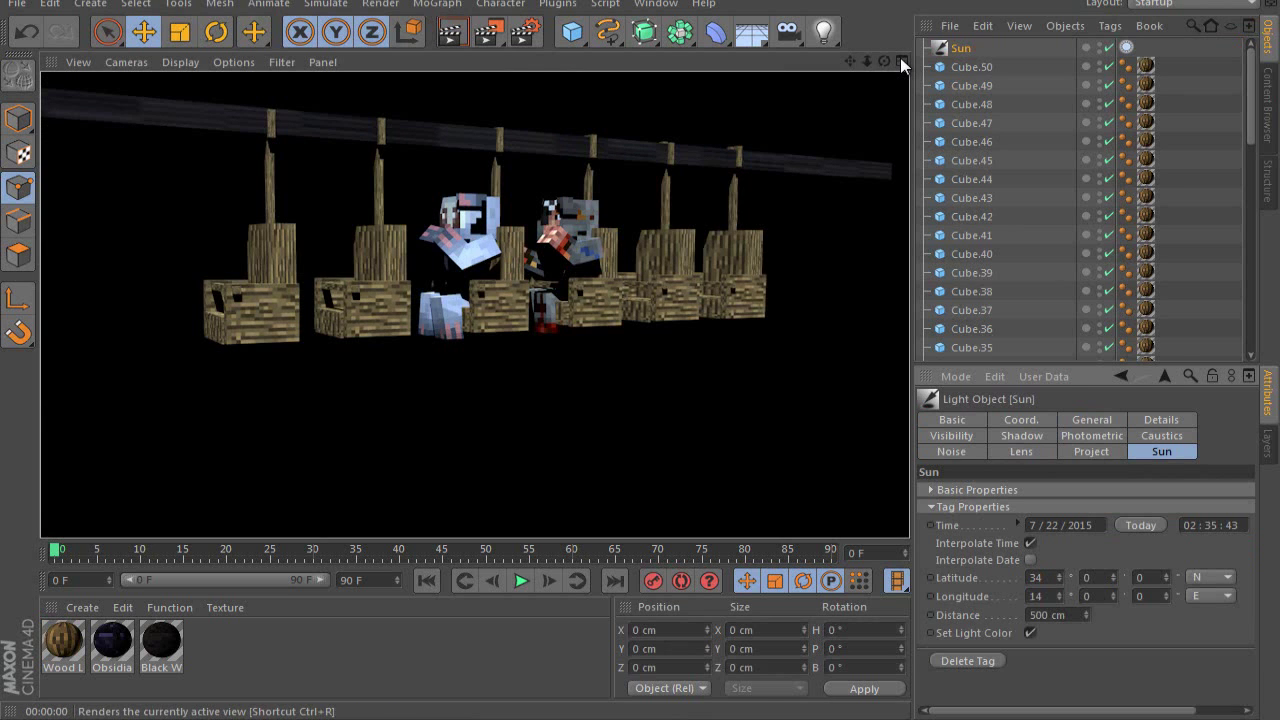
left_click_drag(884, 61, 900, 57)
key("ctrl+r")
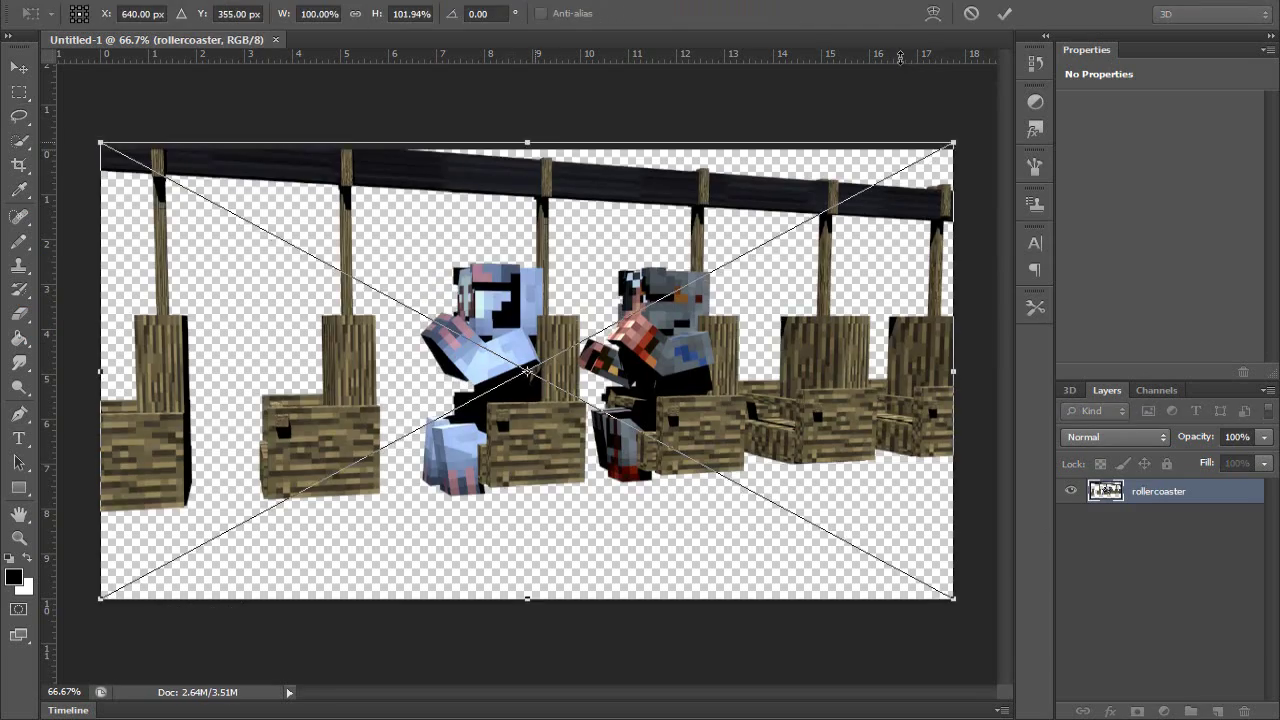
In Photoshop, commit the placed rollercoaster render and put the 2015-07-22_00.43.04 image on a layer below it.
key("Return")
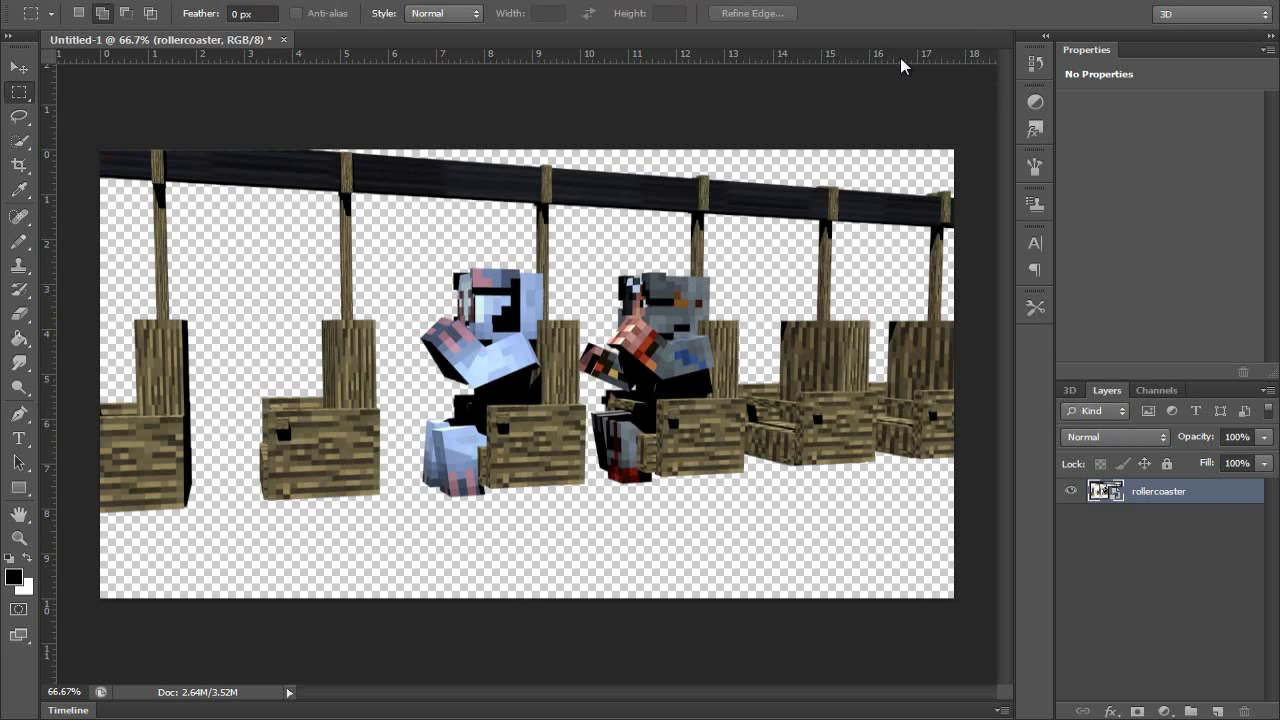
key("Return")
key("ctrl+bracketleft")
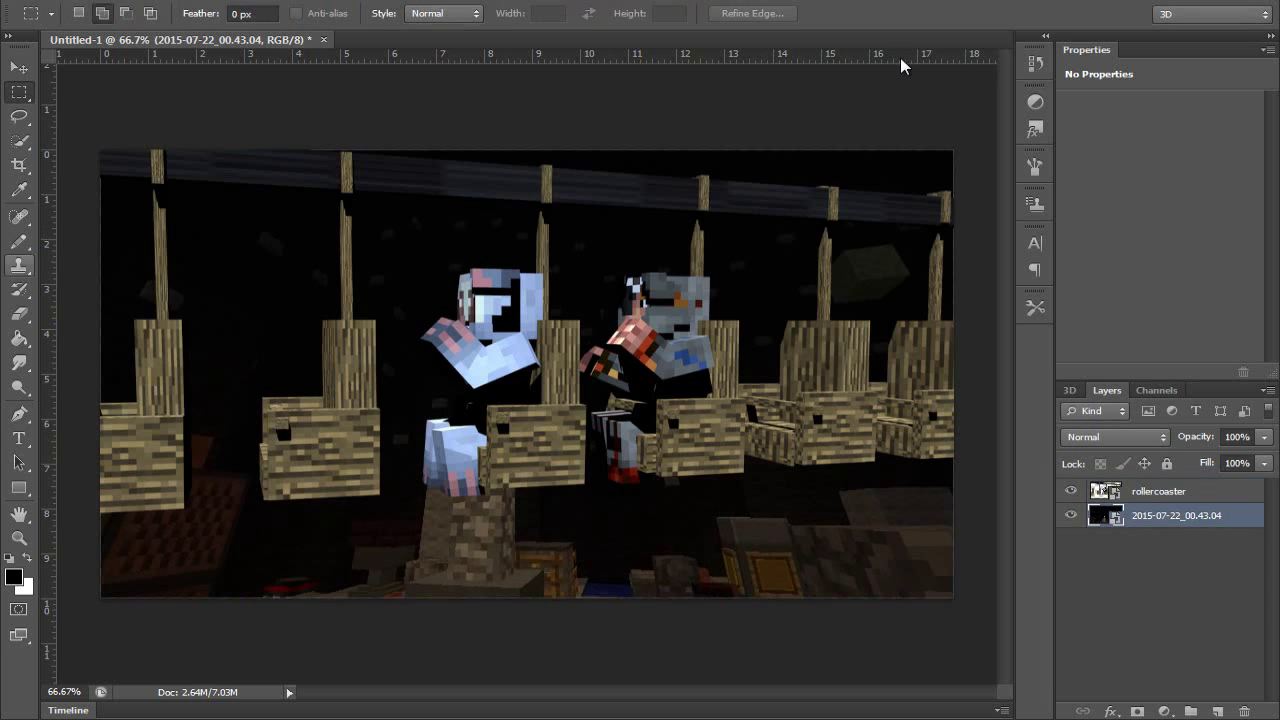
Add the Dark, Vignette 3, Ebene 12 and CC #2 layers above the render and set the CC #2 group's opacity to 34%.
key("v")
mouse_move(545, 350)
left_mouse_down()
mouse_move(545, 337)
mouse_move(545, 350)
left_mouse_up()
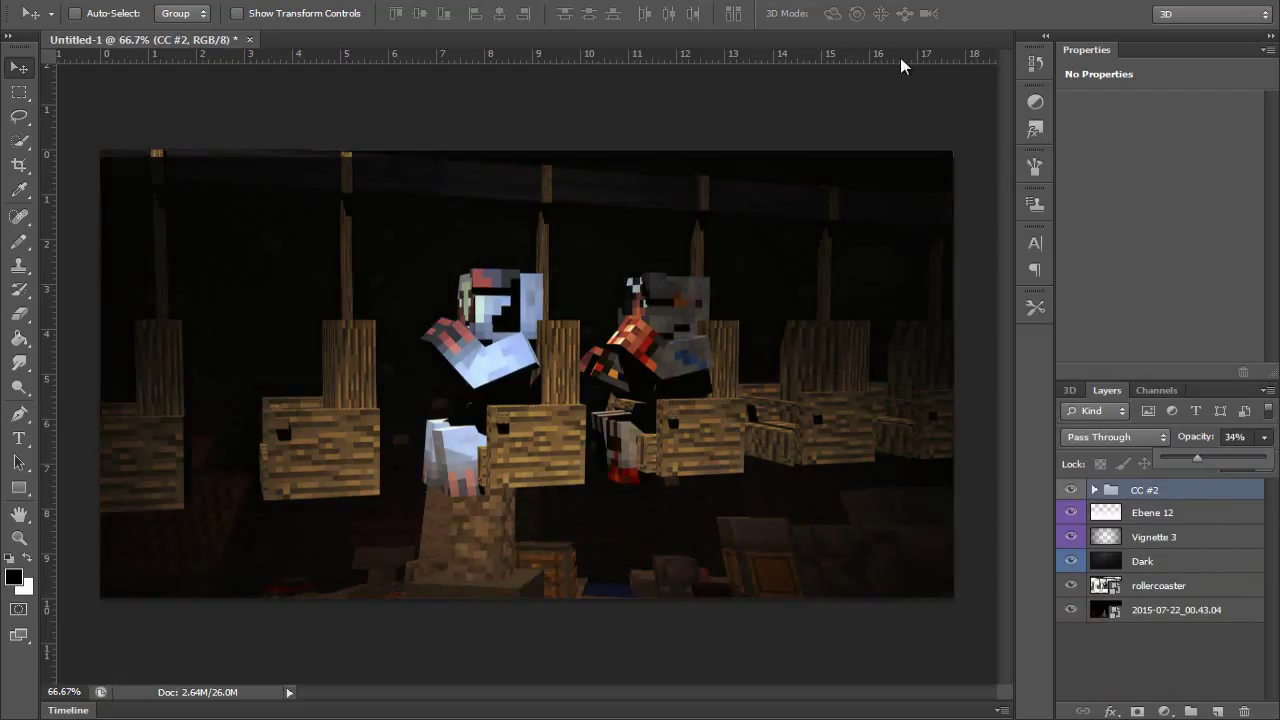
key("Return")
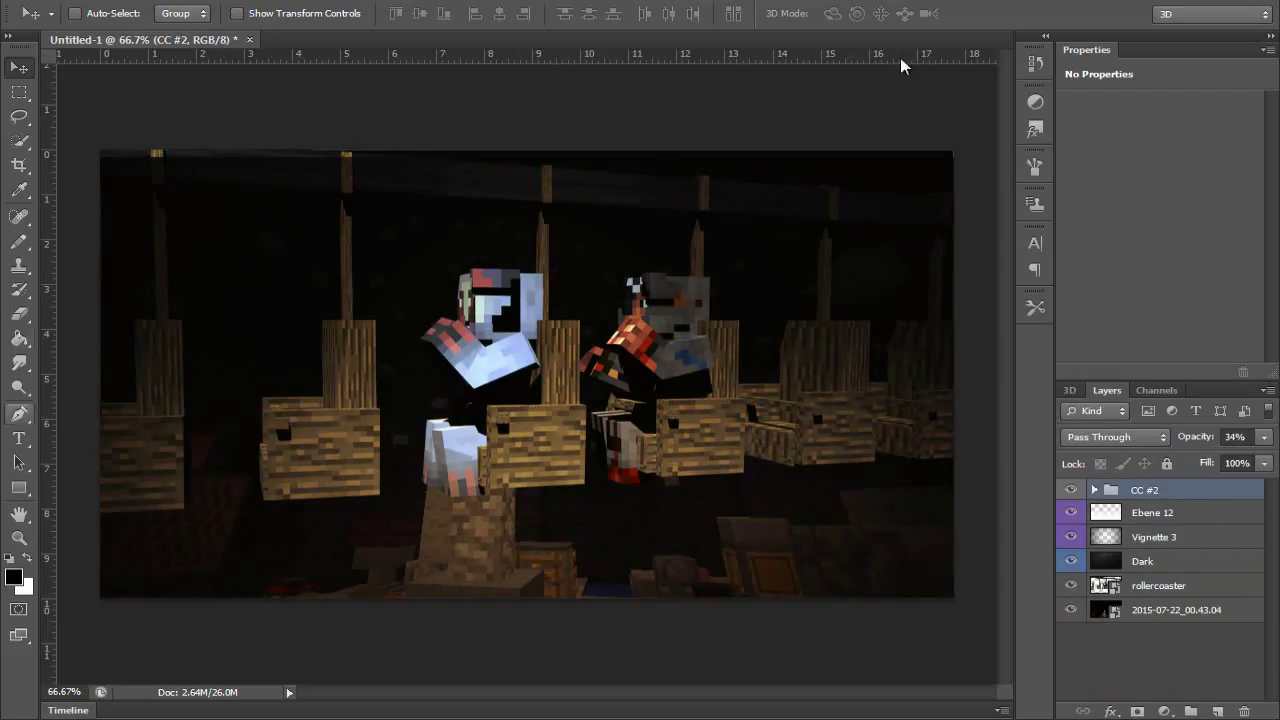
Add a red text layer in the image's upper-left area reading "E.T." with "The Ride" on a line beneath it.
type("tE.T>")
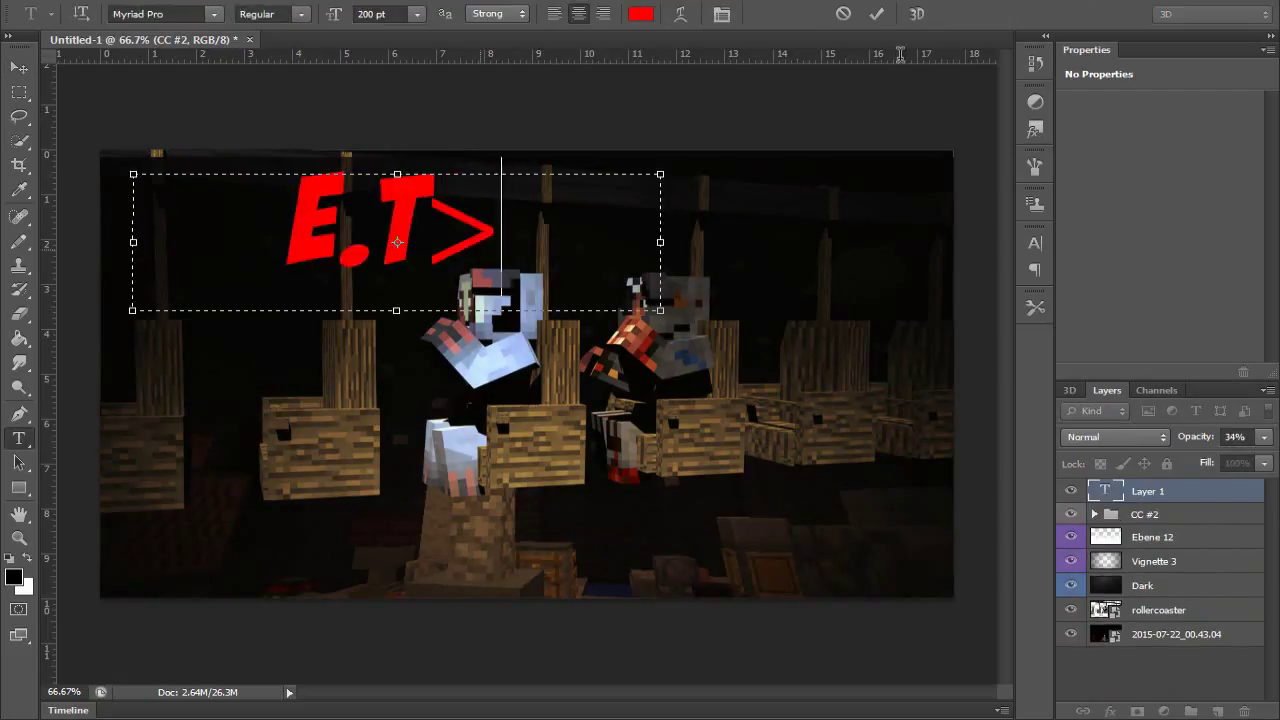
key("BackSpace")
type(".")
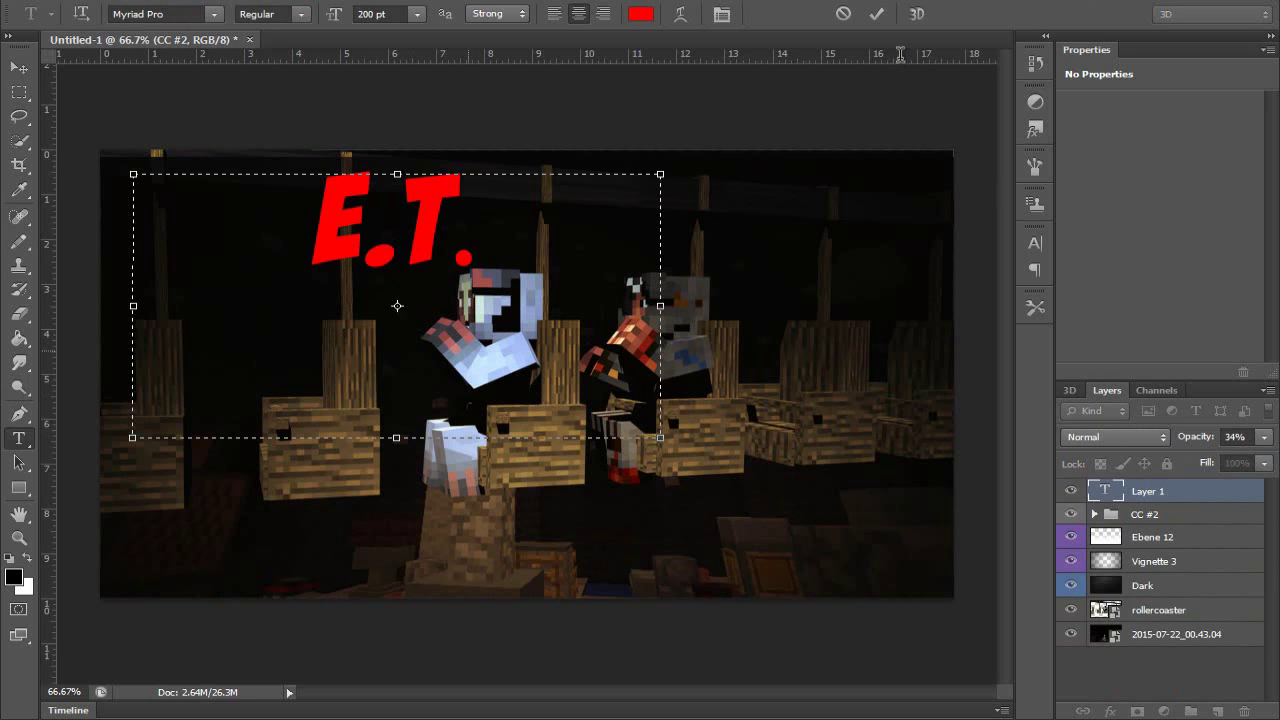
type("130")
key("Return")
type("The Ride")
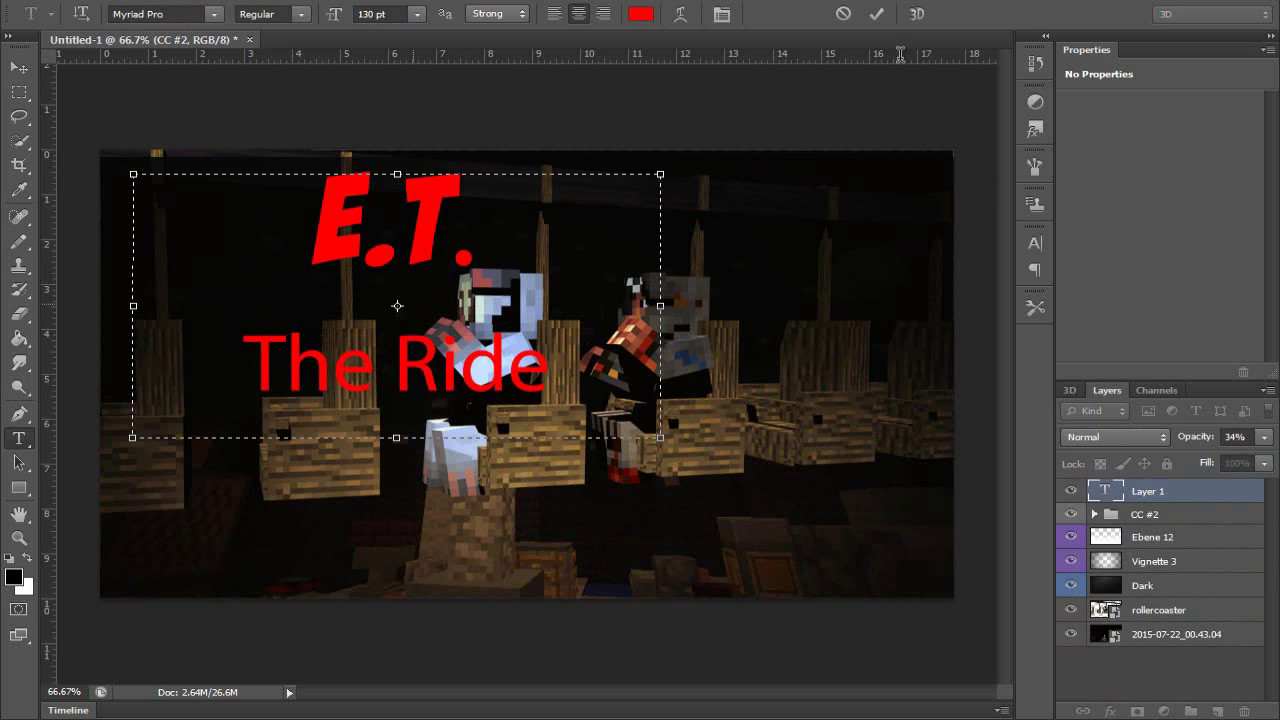
Bring "The Ride" line closer beneath "E.T." and set it in BadaBoom BB at 100 pt.
key("Home")
key("alt+Up")
key("alt+Up")
key("Right")
key("Right")
key("Right")
key("Right")
key("Right")
key("Right")
key("Right")
key("shift+Home")
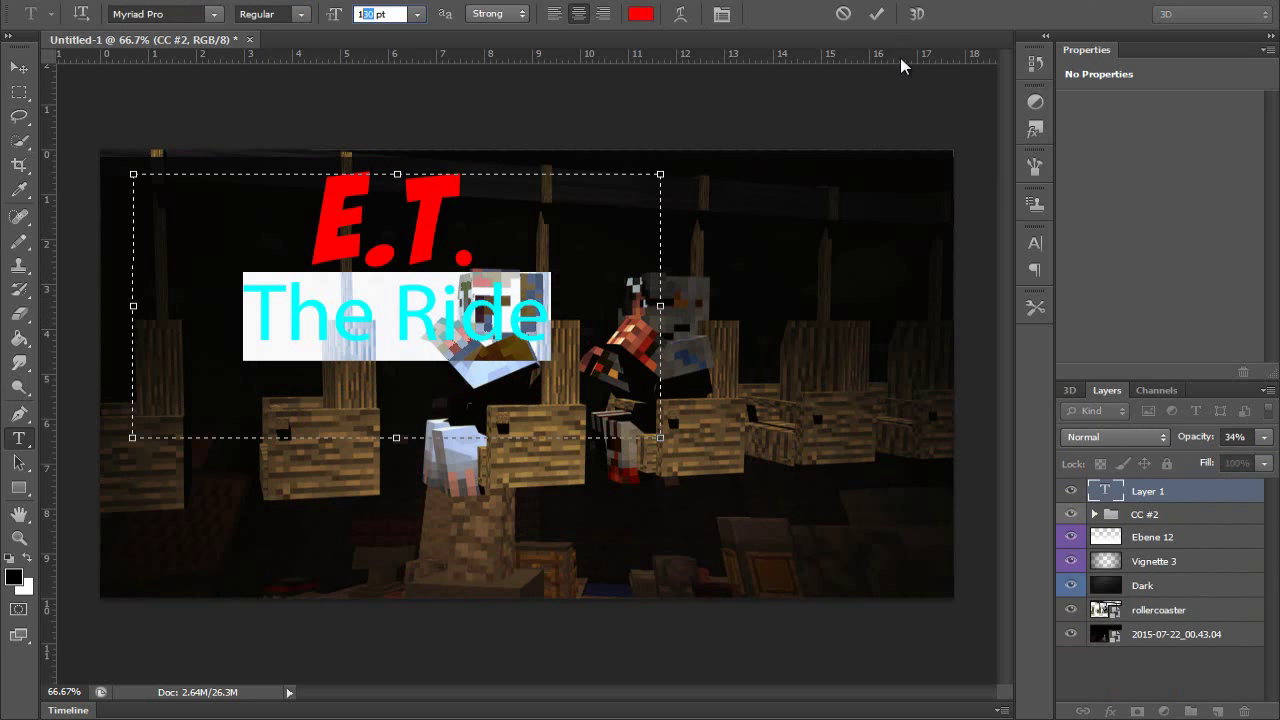
type("00")
key("Return")
scroll(247, 360, "up", 5)
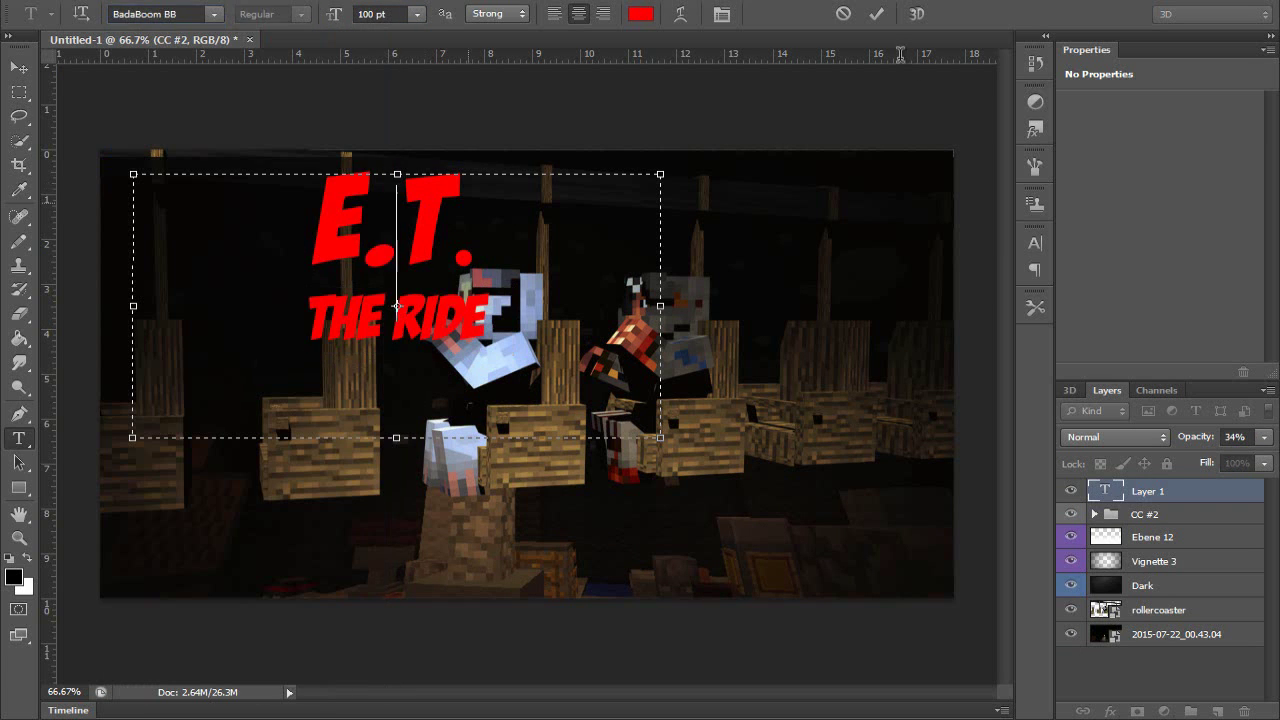
Change the "E.T." letters to a wider, heavier upright typeface at 200 pt.
key("End")
key("shift+Left")
key("shift+Left")
key("shift+Left")
key("shift+Left")
scroll(247, 360, "up", 3)
key("Return")
key("Right")
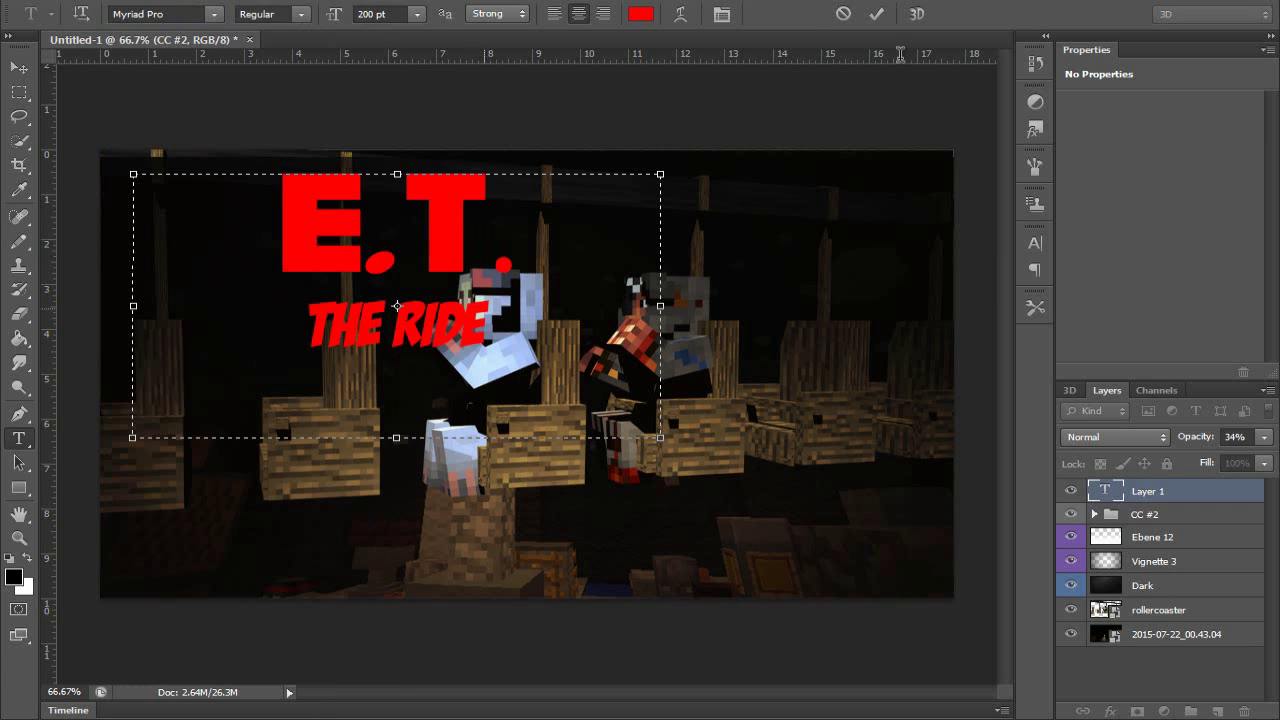
Warp the whole title text into an arc and pad "The Ride" line with trailing spaces so the lettering tilts upward.
key("ctrl+Return")
key("v")
key("t")
key("ctrl+a")
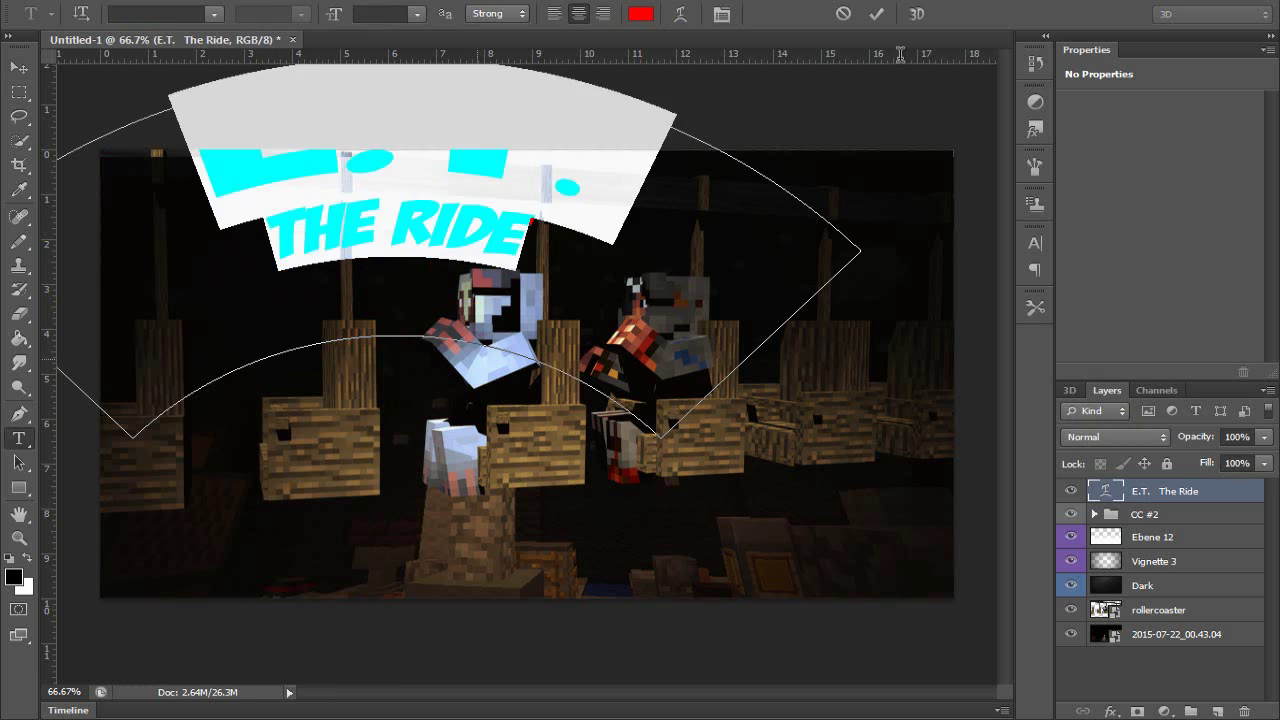
key("Right")
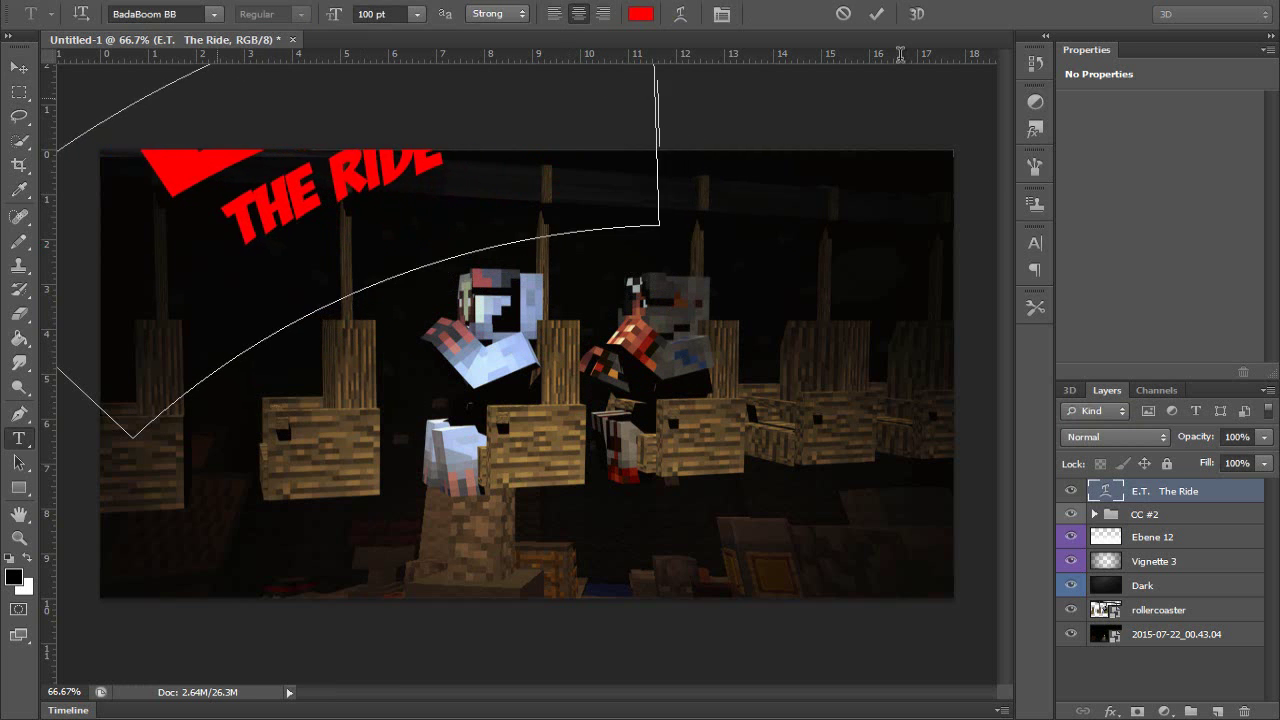
Place the arced title lower so it fits inside the canvas's upper-left area, and commit the text.
key("ctrl+Return")
key("v")
key("t")
key("ctrl+a")
key("Right")
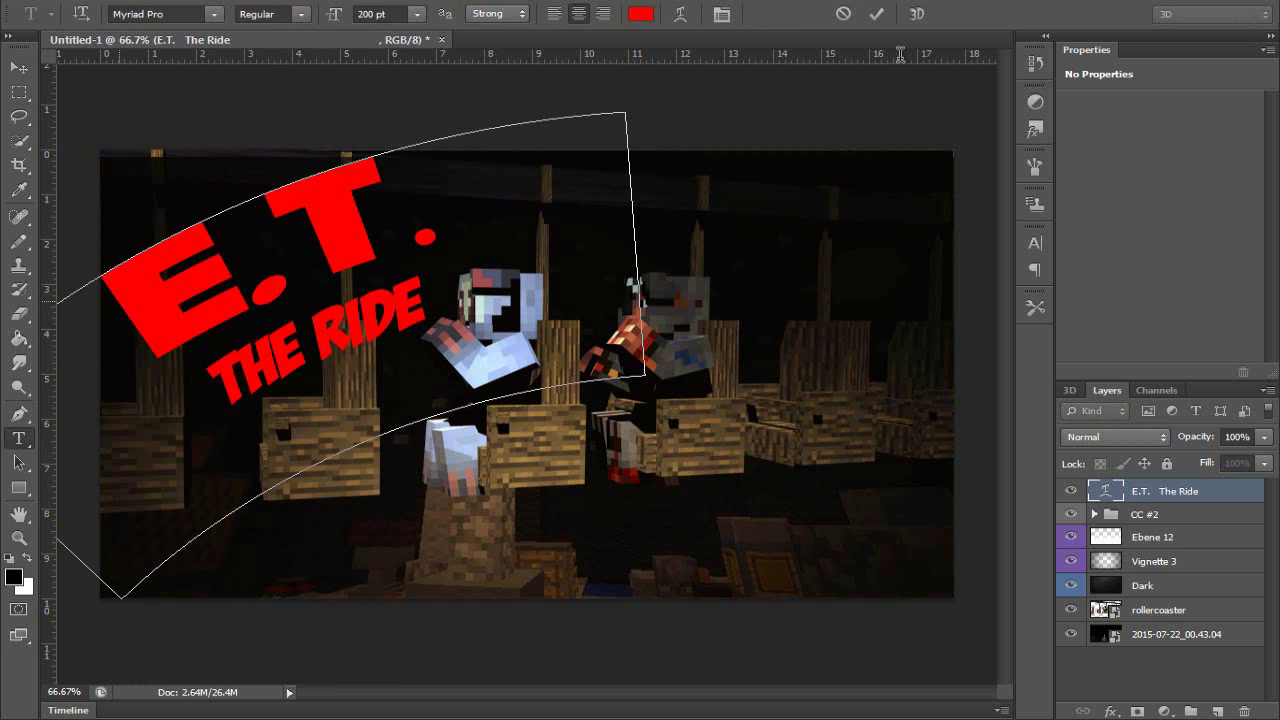
key("Up")
key("BackSpace")
key("ctrl+Return")
key("v")
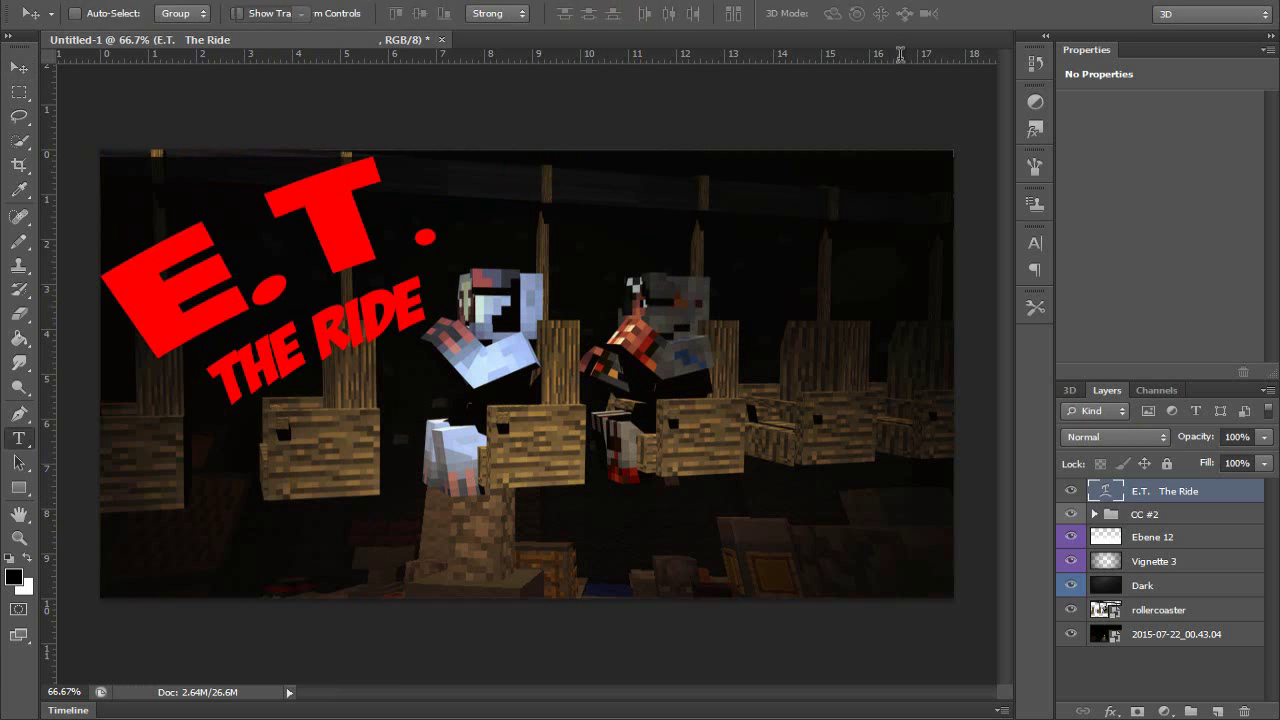
Select all of the arced title's text and set its size to 100 pt.
key("t")
key("ctrl+a")
key("Return")
key("alt+Down")
key("Escape")
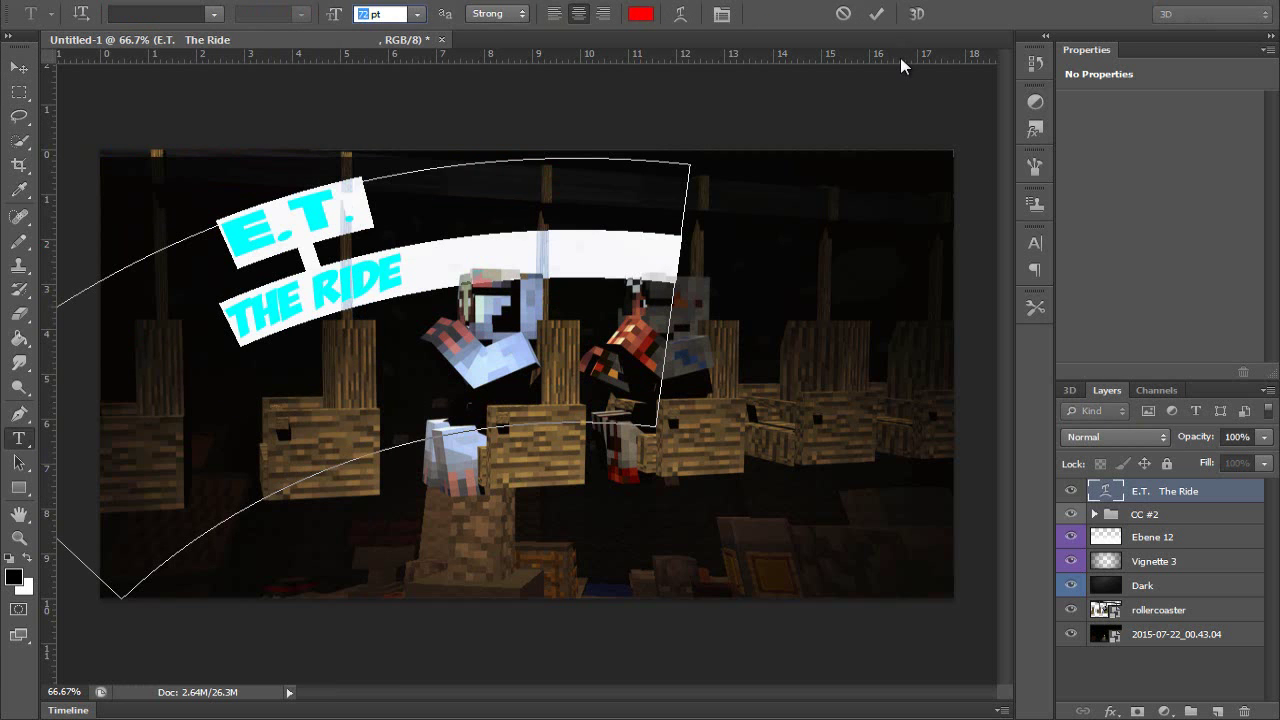
type("100")
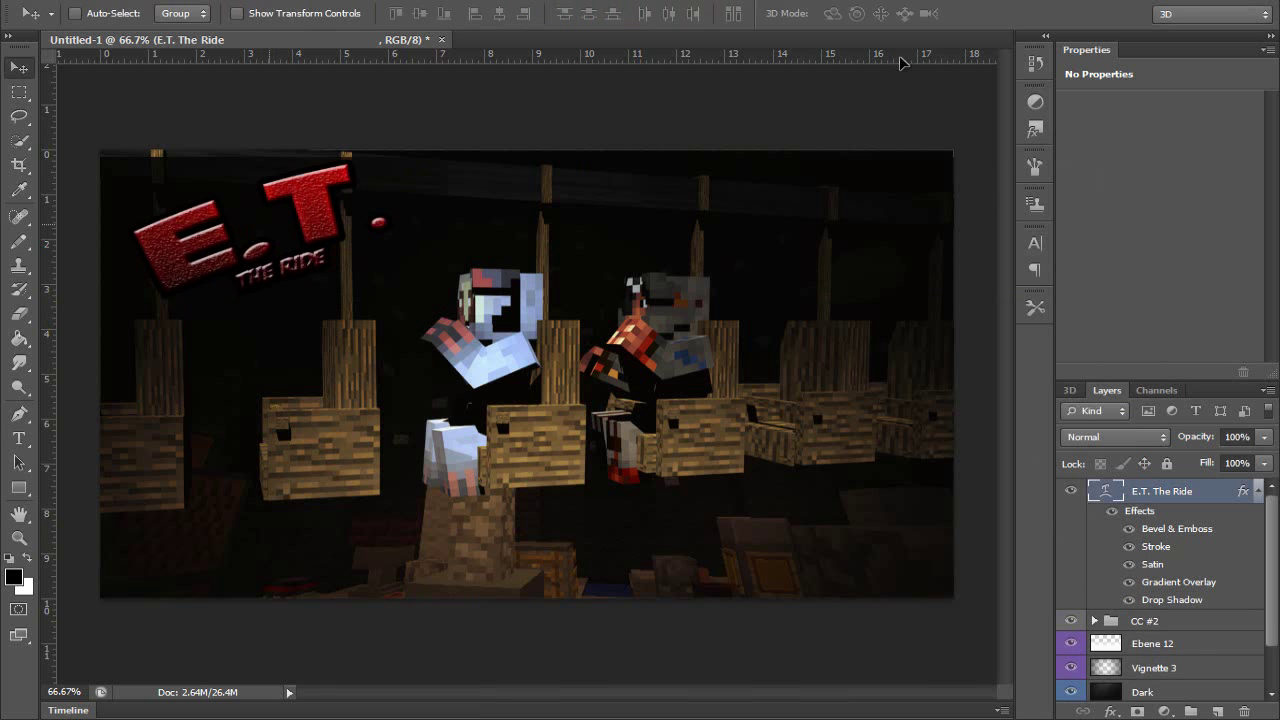
Add the red BadaBoom BB text "Rides With Bushbaby" along the bottom of the image and enlarge it to span most of the width.
key("t")
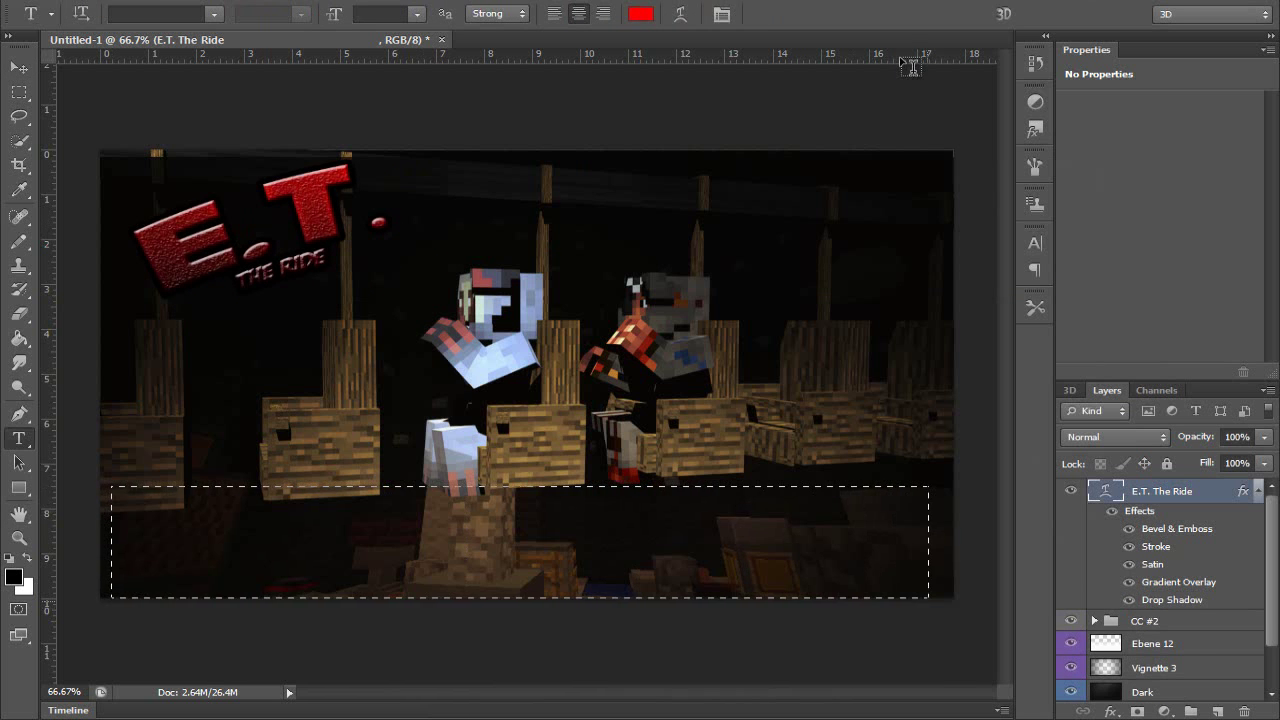
type("RIDES WITH BUSHBABY")
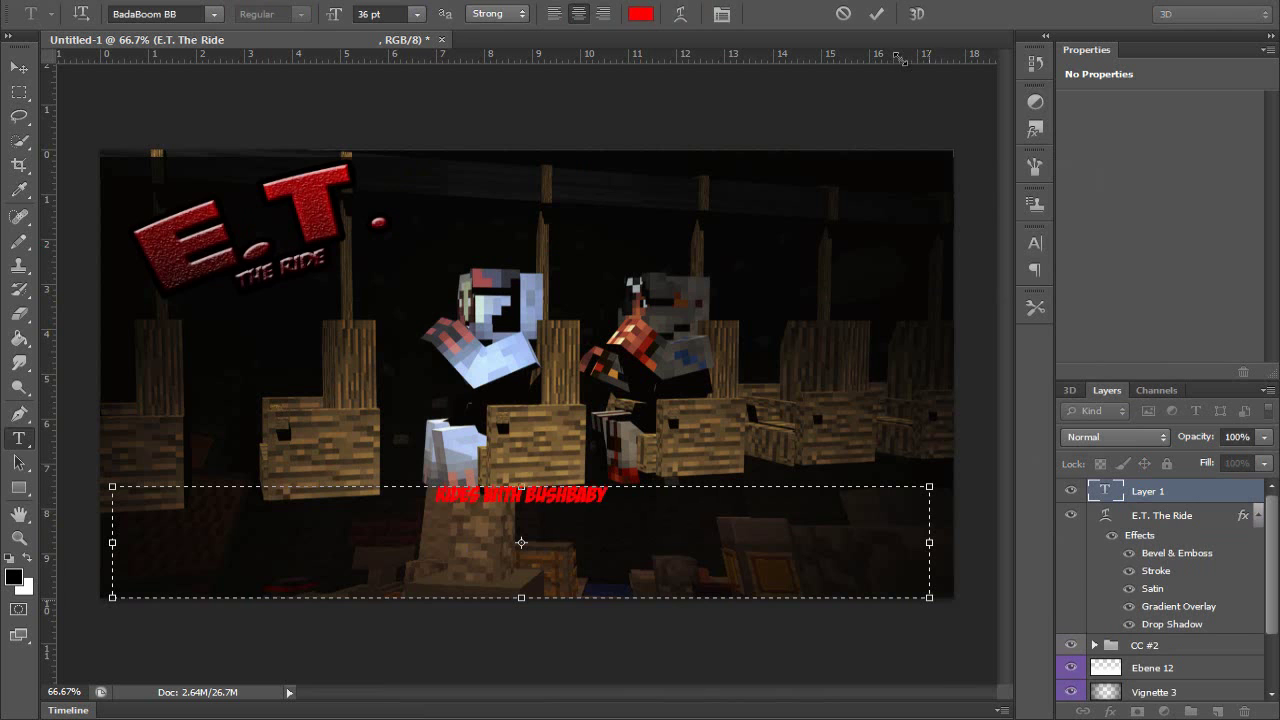
key("ctrl+a")
type("100")
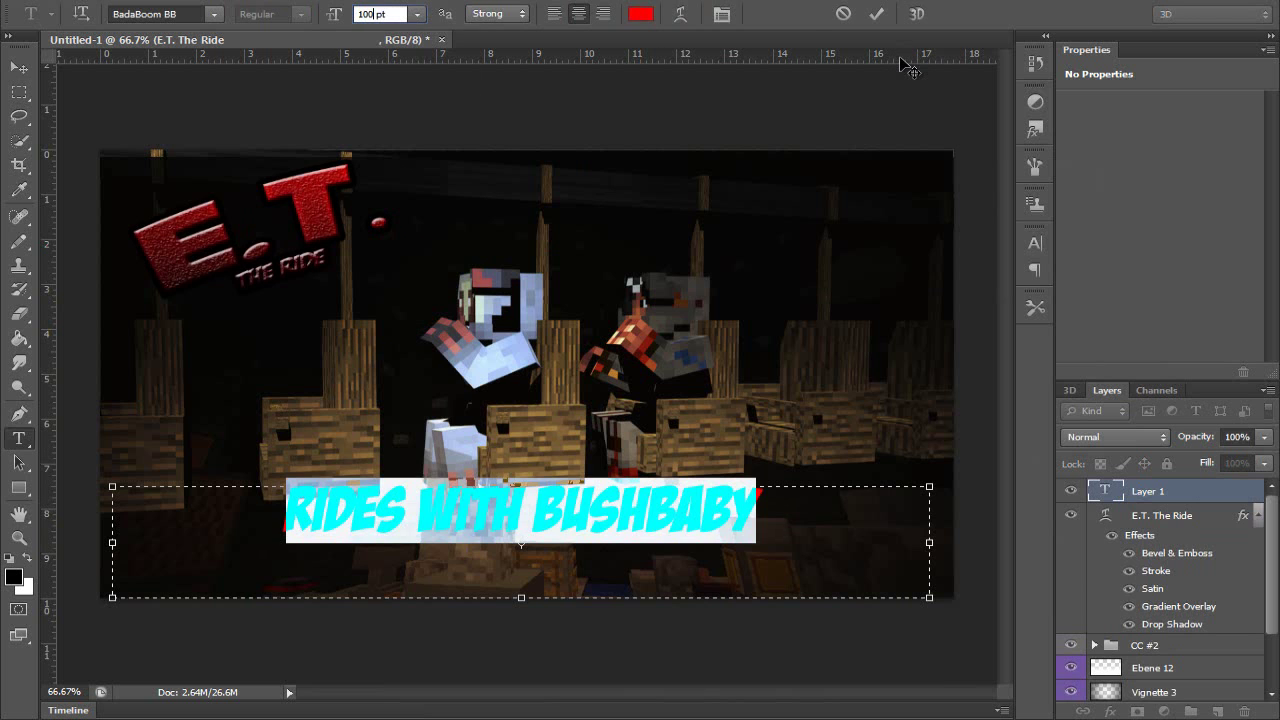
key("BackSpace")
key("BackSpace")
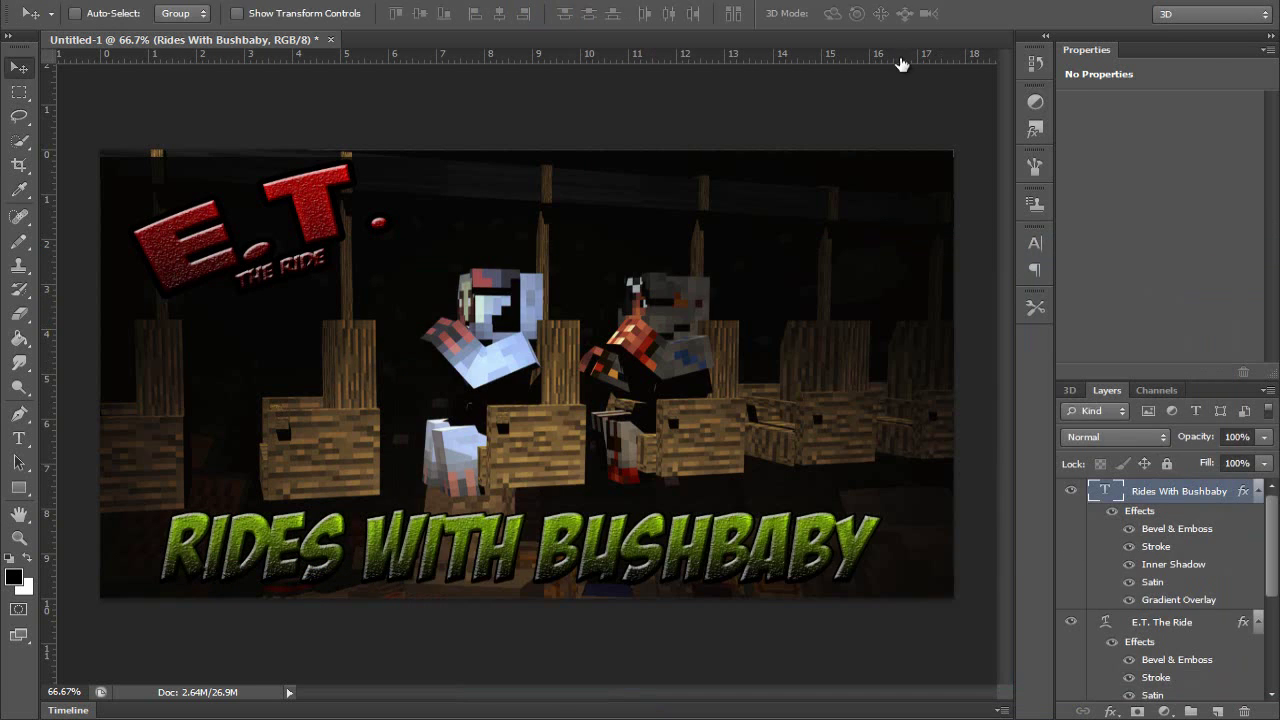
Open the layer style settings of the Rides With Bushbaby text layer.
double_click(1230, 491)
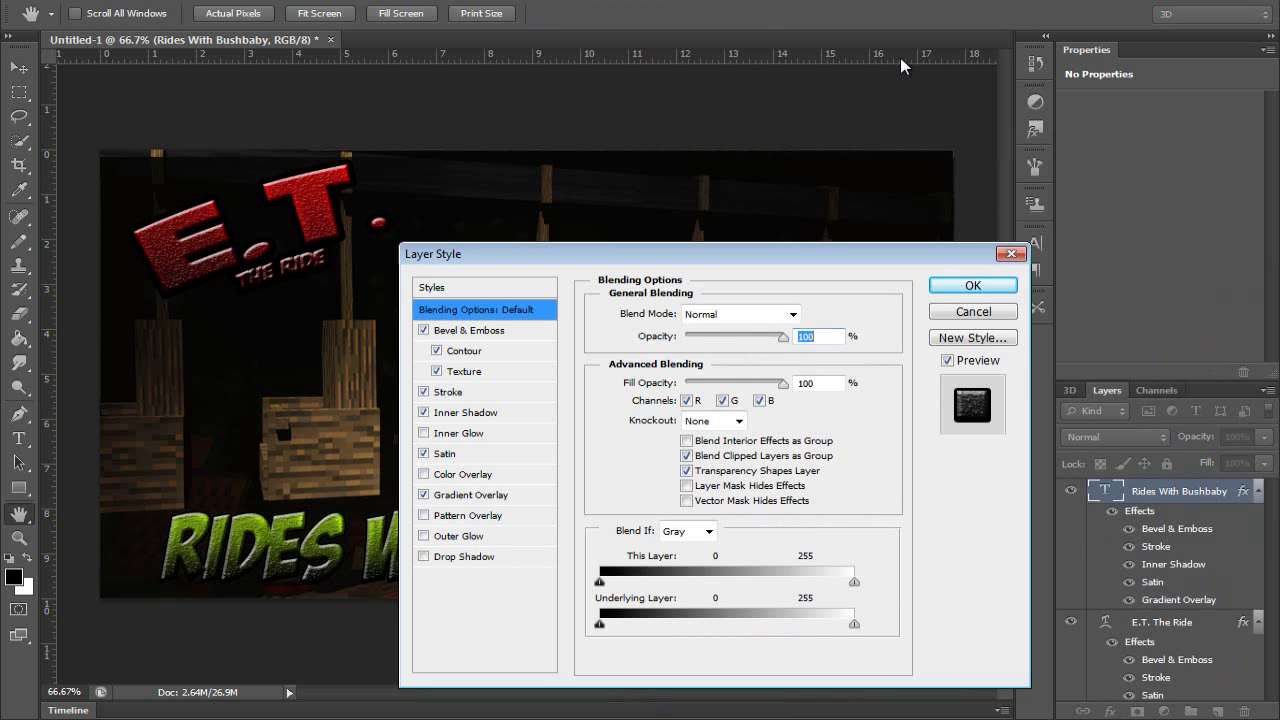